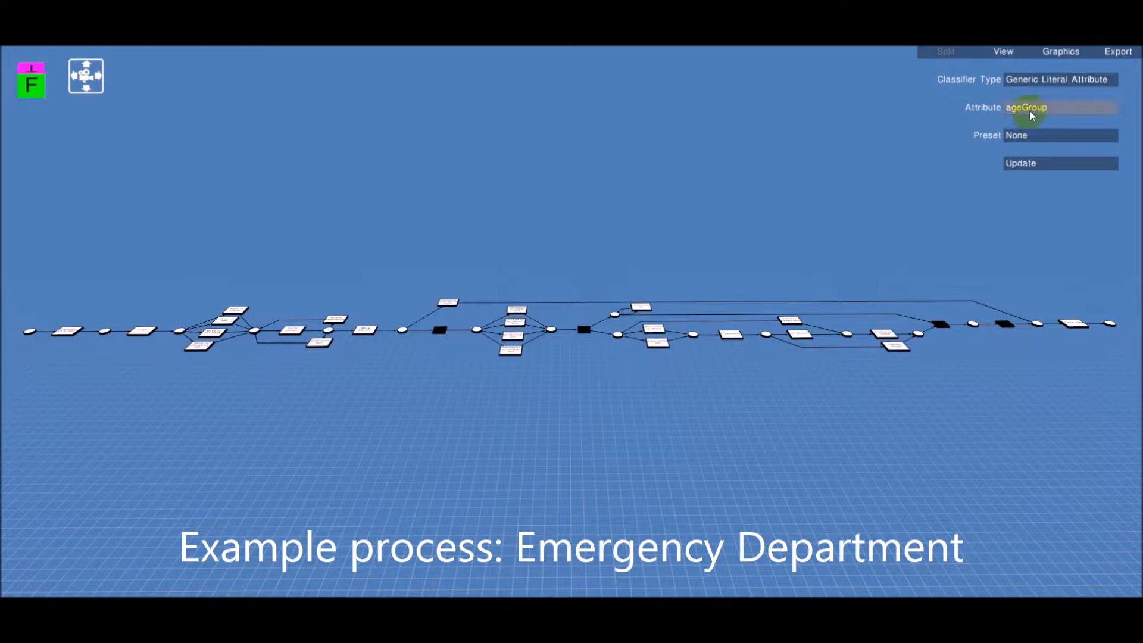
Split the process model by the severity attribute using the Split in individual values preset and update it
{"action": "left_click", "coordinate": [1032, 111]}
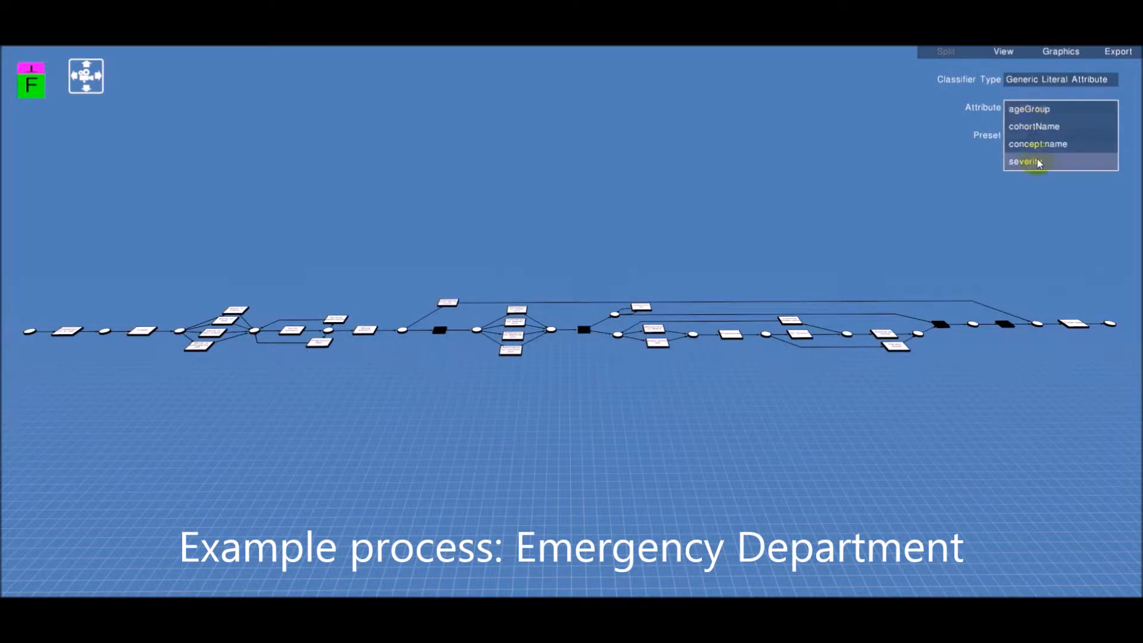
{"action": "left_click", "coordinate": [1028, 161]}
{"action": "left_click", "coordinate": [1033, 138]}
{"action": "left_click", "coordinate": [1039, 188]}
{"action": "left_click", "coordinate": [1035, 165]}
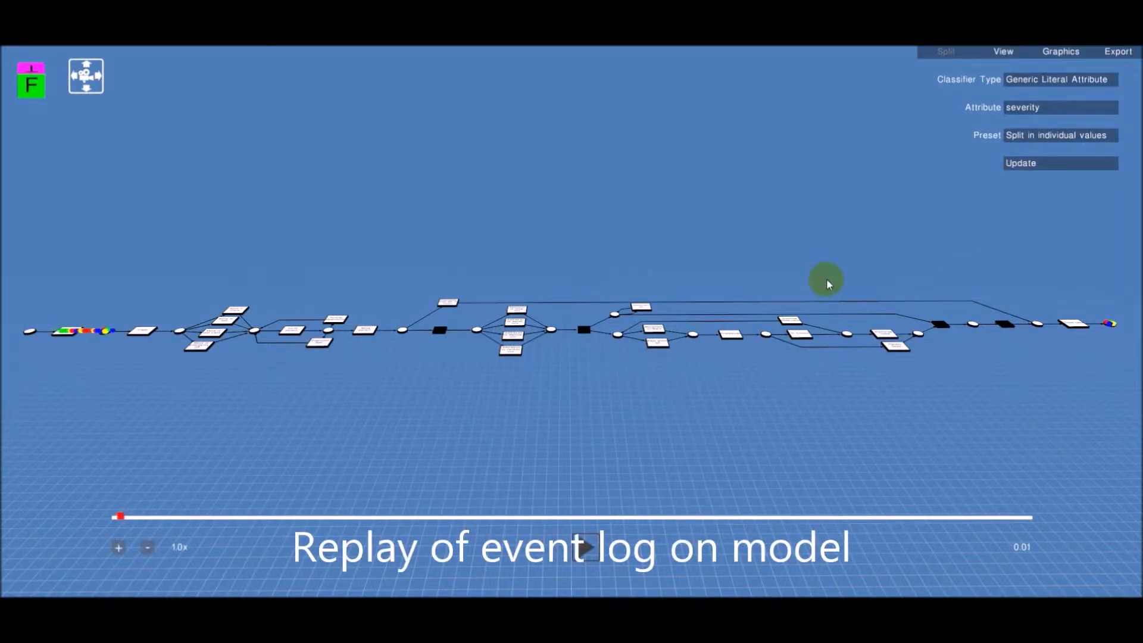
Zoom into the model and follow the replayed event log tokens through the emergency process stages
{"action": "left_click", "coordinate": [948, 53]}
{"action": "left_click_drag", "start_coordinate": [655, 333], "coordinate": [588, 387]}
{"action": "scroll", "coordinate": [523, 380], "scroll_direction": "up", "scroll_amount": 5}
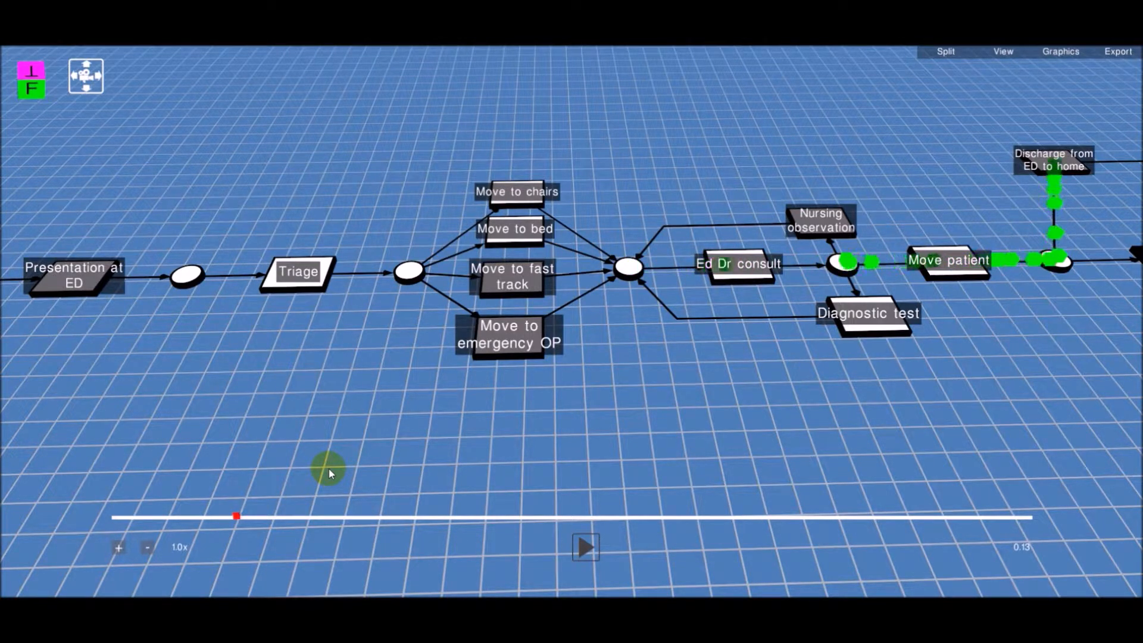
{"action": "key", "text": "Right"}
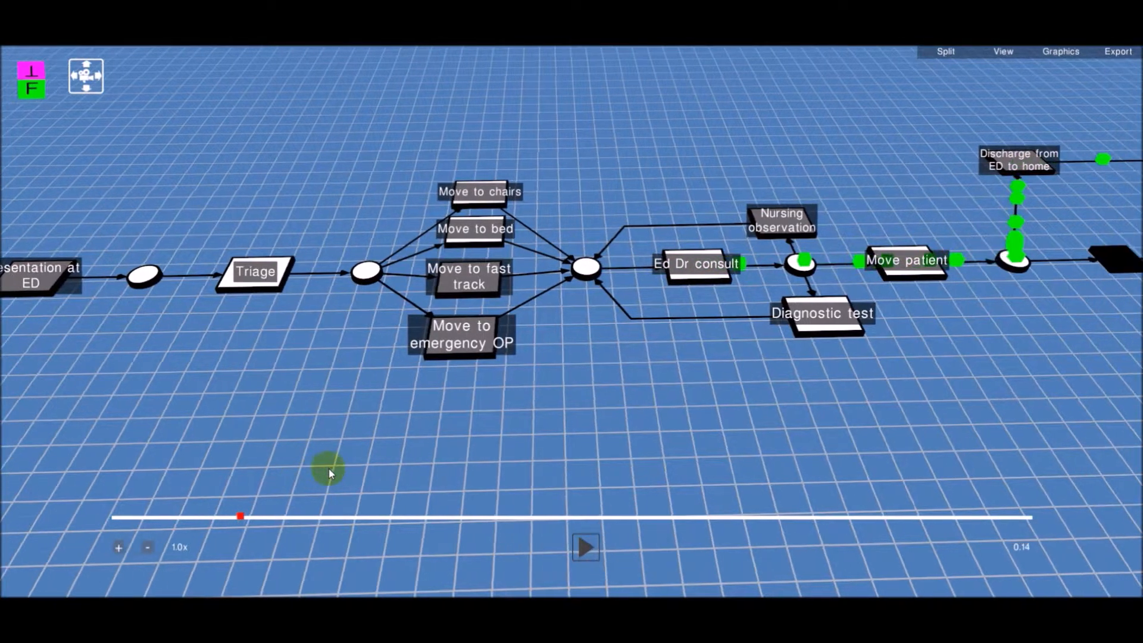
{"action": "key", "text": "Right"}
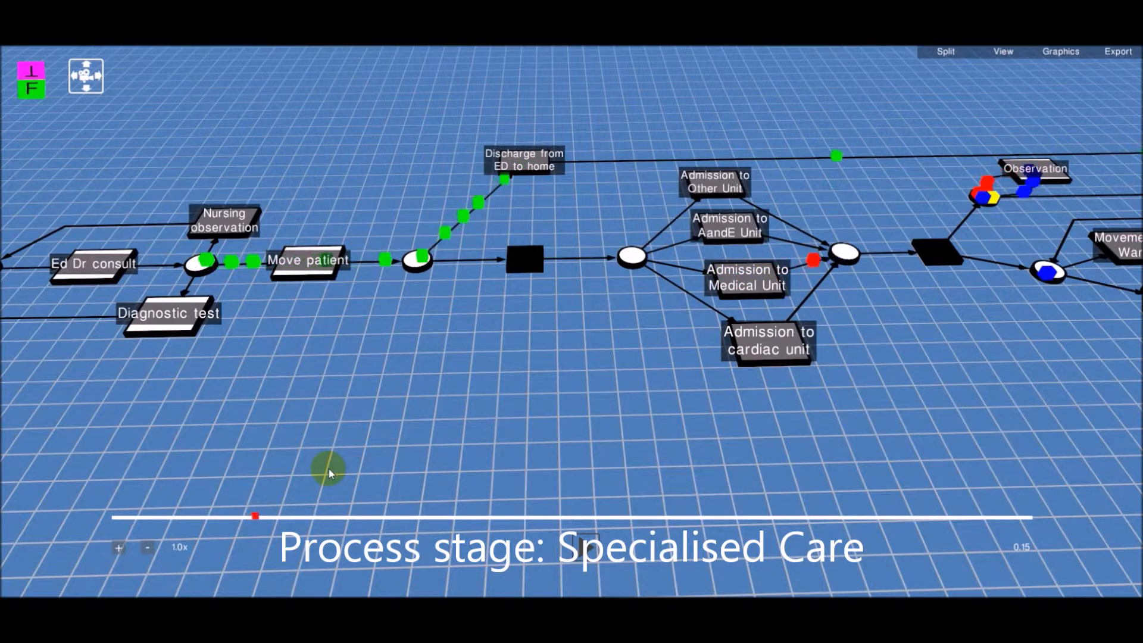
{"action": "key", "text": "Right"}
{"action": "key", "text": "Right"}
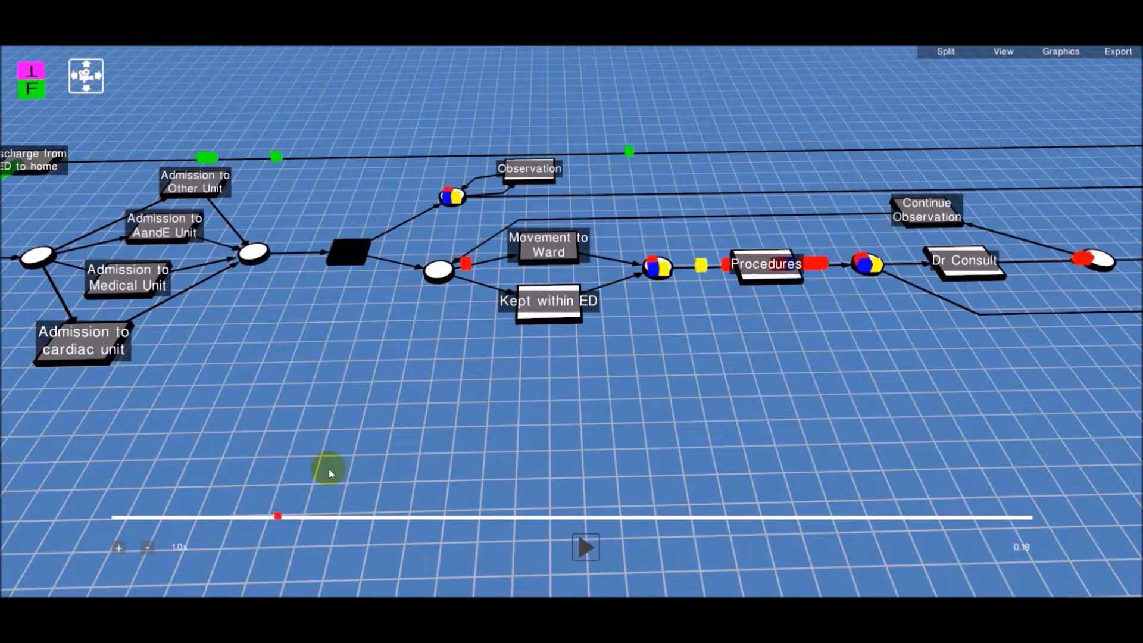
{"action": "key", "text": "Right"}
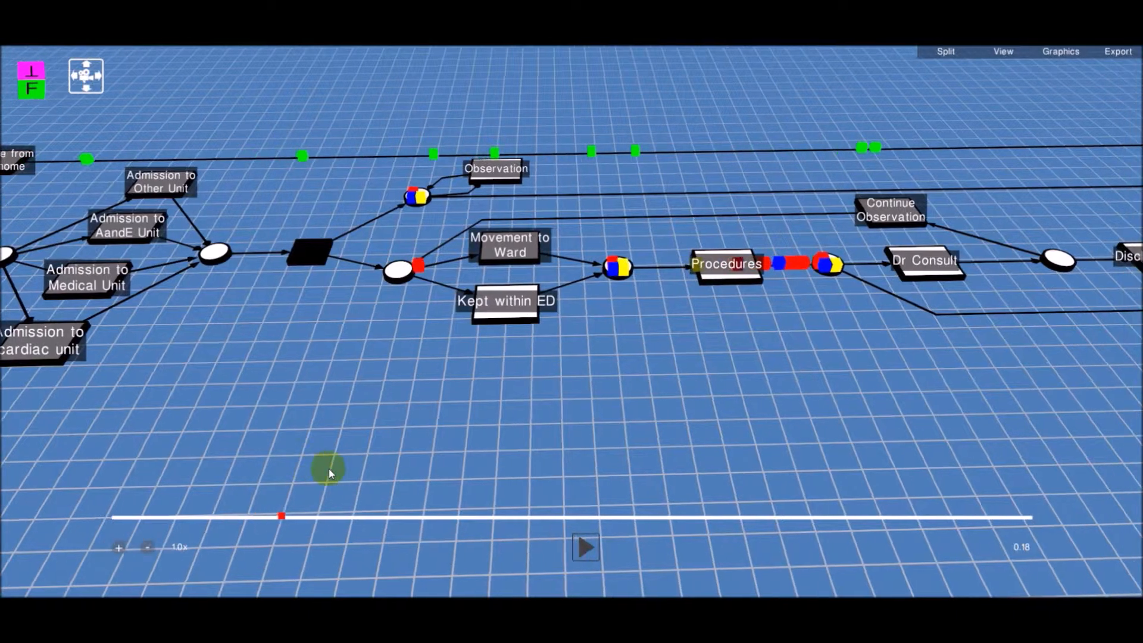
{"action": "key", "text": "Right"}
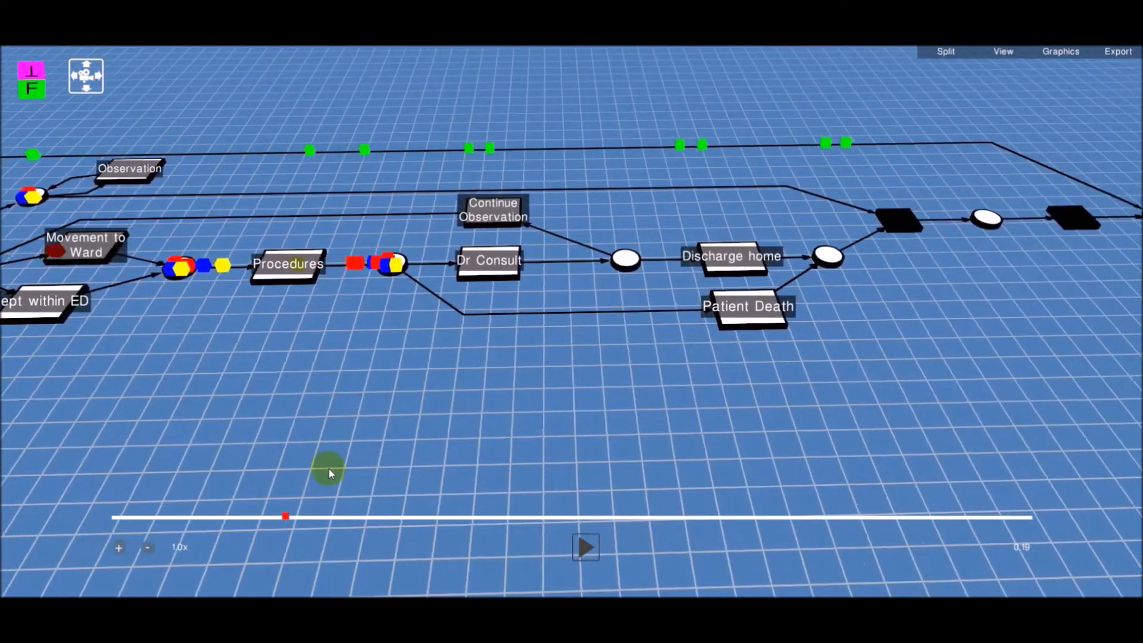
{"action": "key", "text": "Right"}
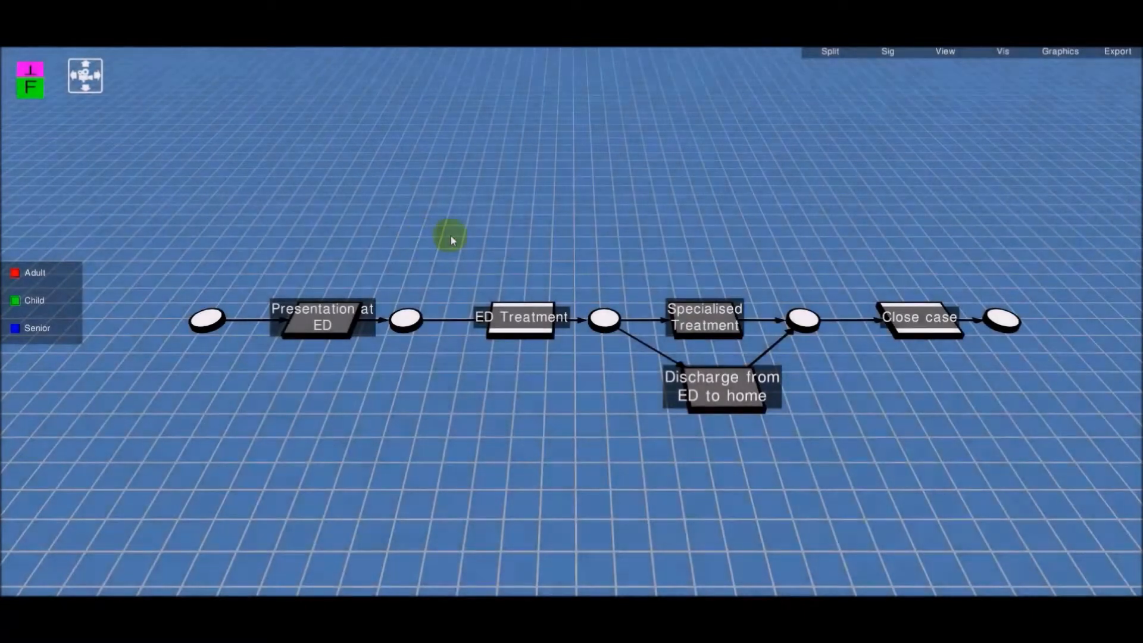
Open the cohort configuration and start a new Generic Literal Attribute cohort based on ageGroup
{"action": "left_click", "coordinate": [831, 55]}
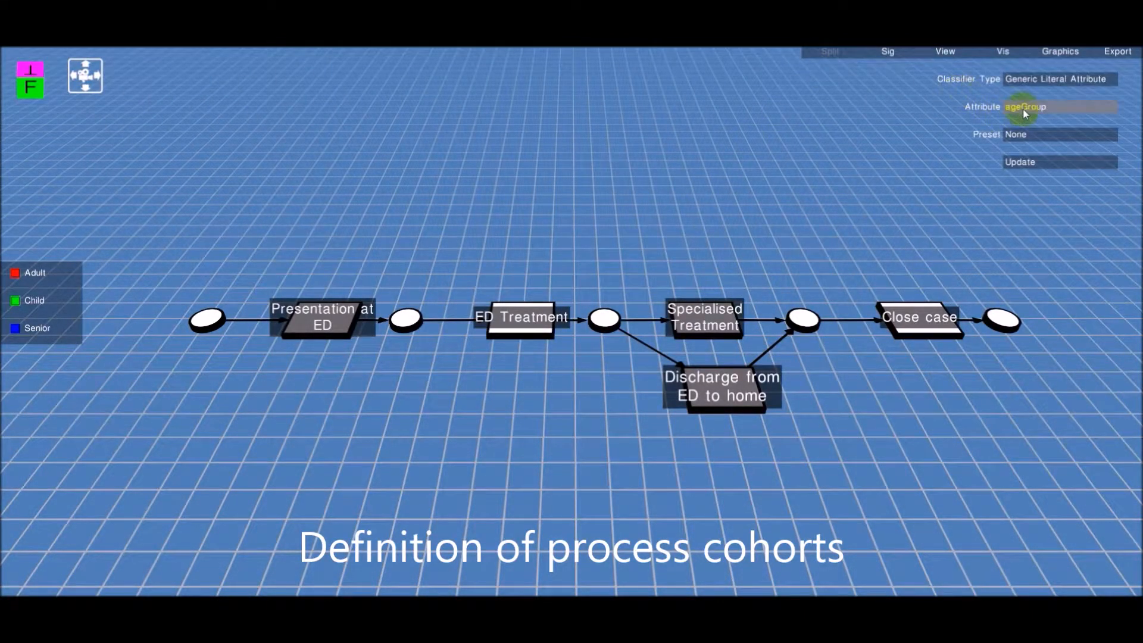
{"action": "left_click", "coordinate": [1020, 163]}
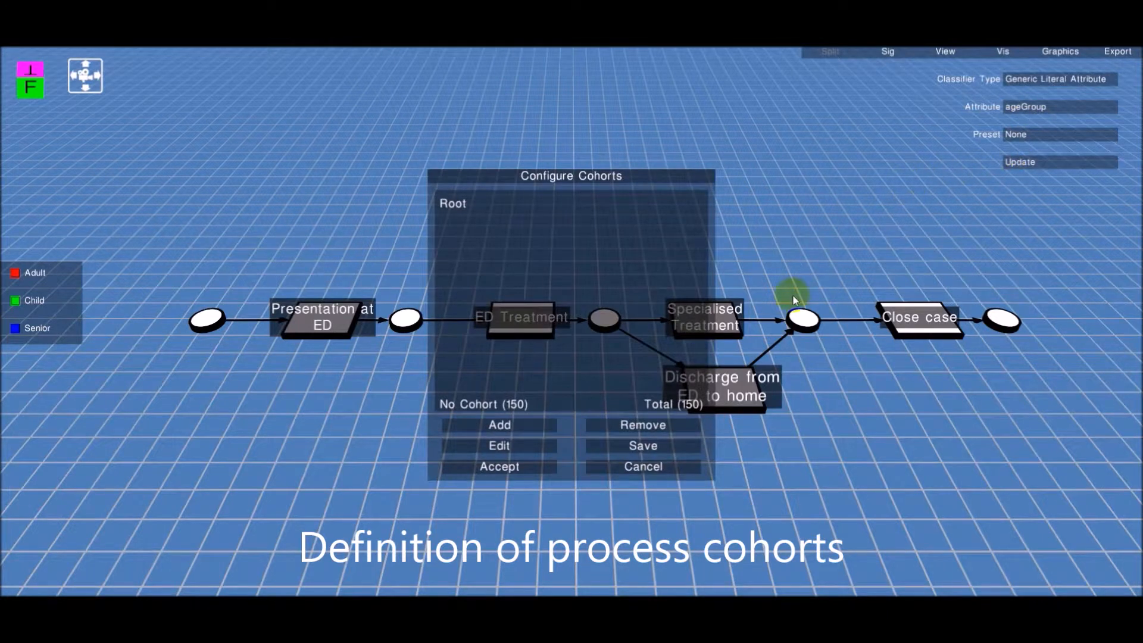
{"action": "left_click", "coordinate": [525, 426]}
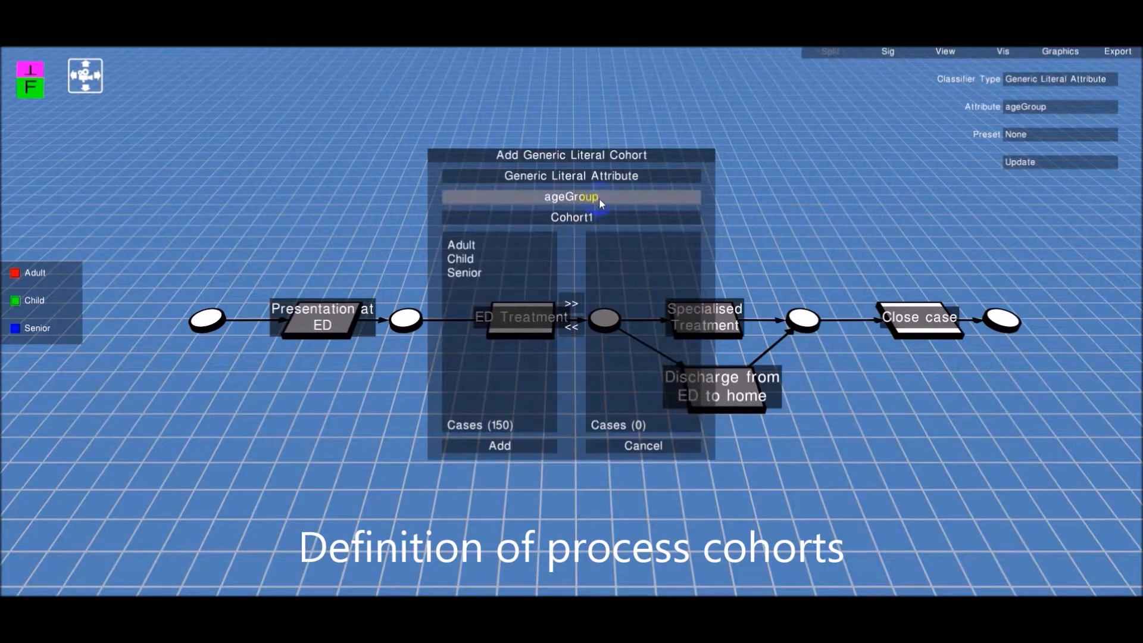
{"action": "left_click", "coordinate": [602, 177]}
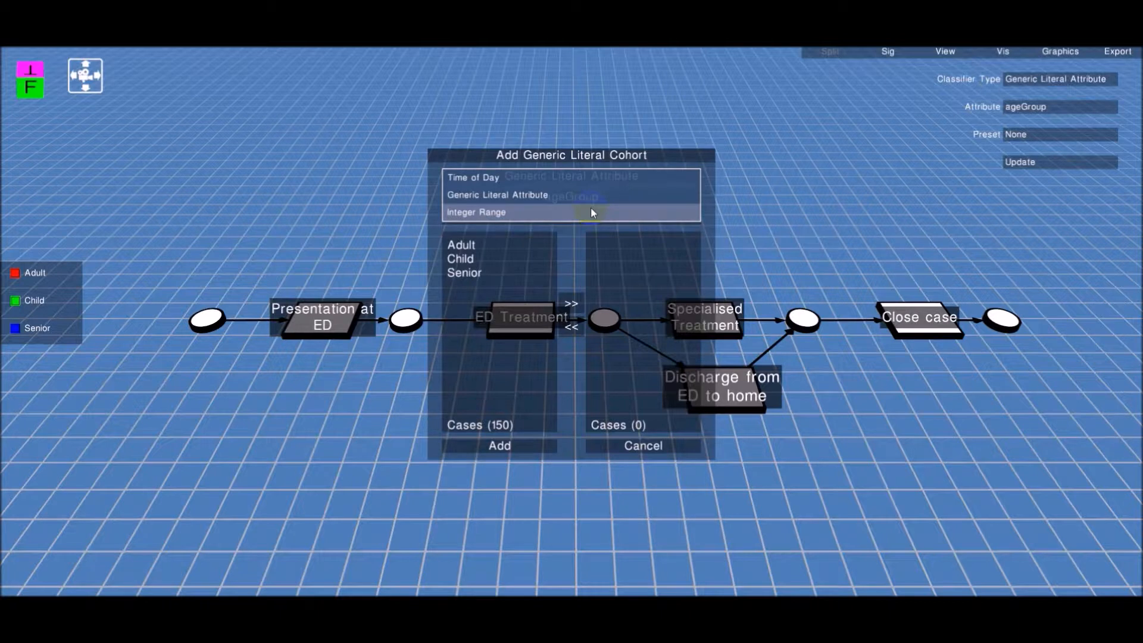
{"action": "left_click", "coordinate": [588, 198]}
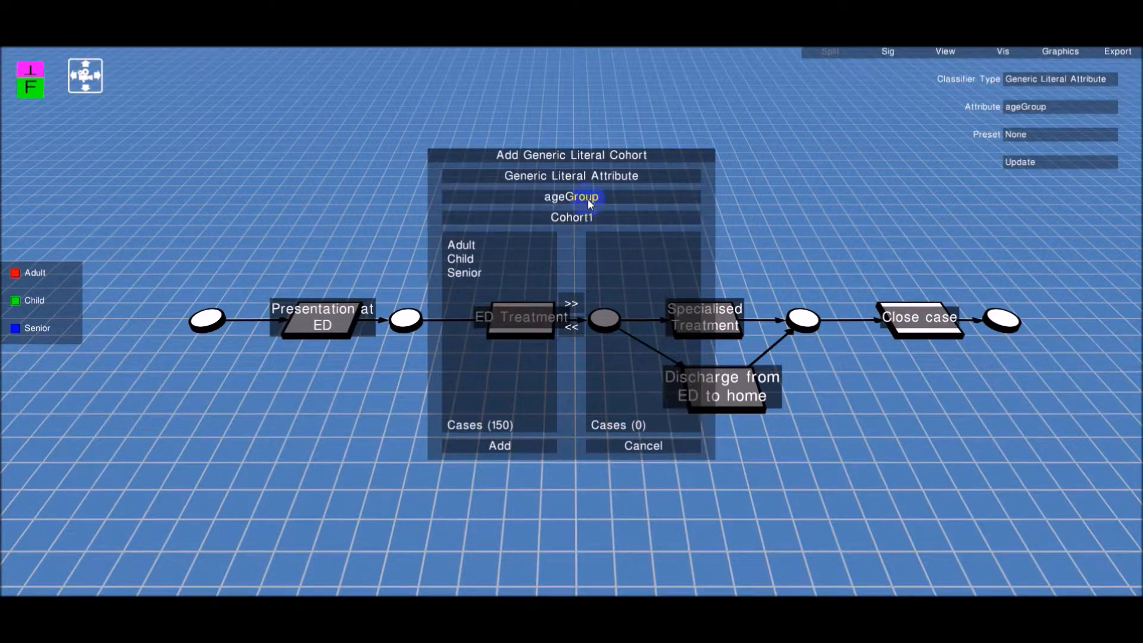
{"action": "left_click", "coordinate": [588, 199]}
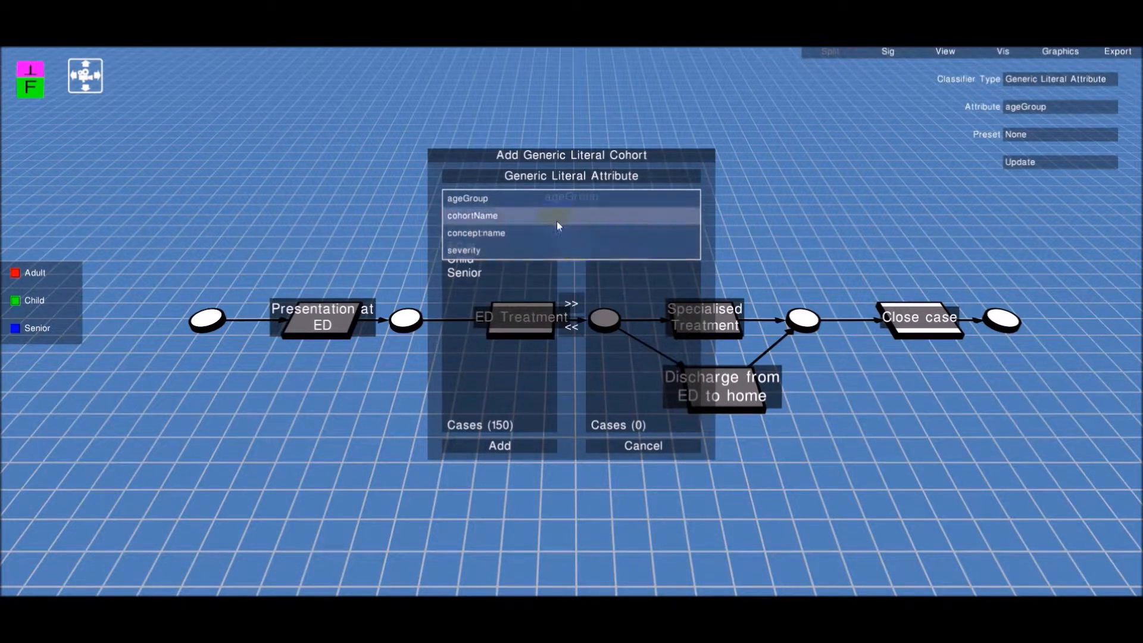
{"action": "left_click", "coordinate": [552, 206]}
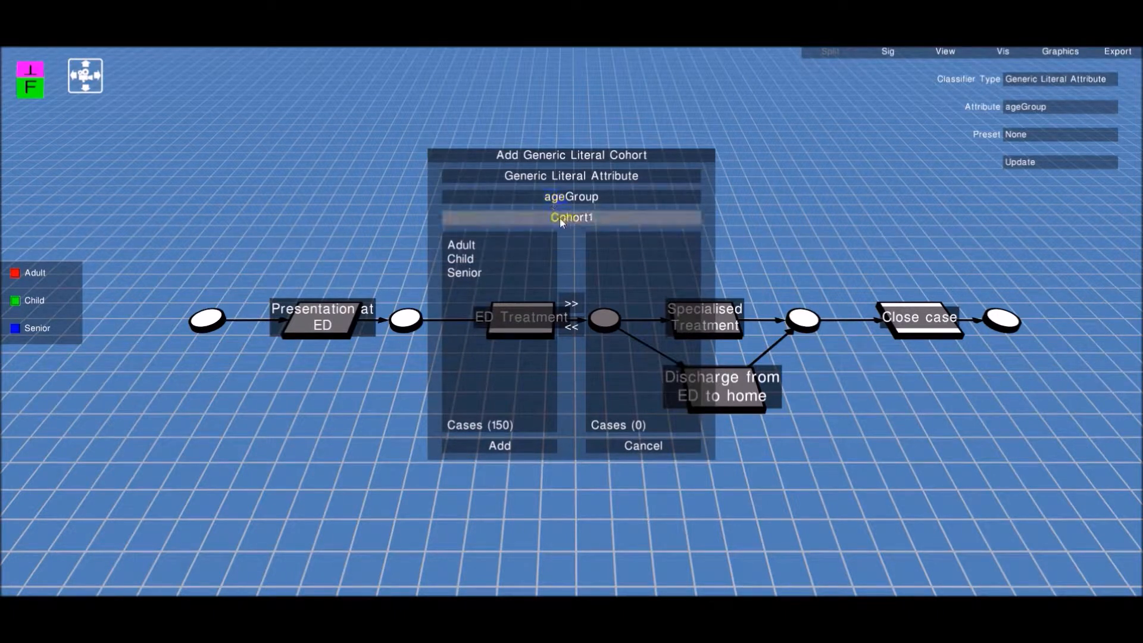
Create a cohort named Children containing the Child age group and add it
{"action": "left_click", "coordinate": [460, 259]}
{"action": "left_click", "coordinate": [571, 303]}
{"action": "left_click", "coordinate": [600, 220]}
{"action": "key", "text": "BackSpace"}
{"action": "key", "text": "BackSpace"}
{"action": "key", "text": "BackSpace"}
{"action": "key", "text": "BackSpace"}
{"action": "key", "text": "BackSpace"}
{"action": "key", "text": "BackSpace"}
{"action": "key", "text": "BackSpace"}
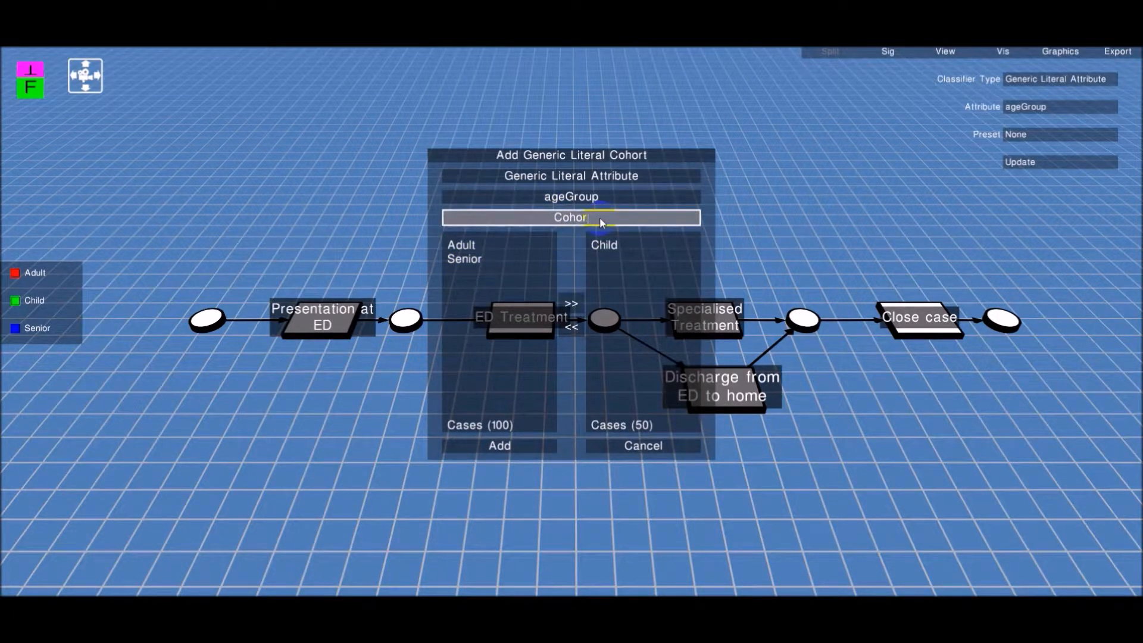
{"action": "type", "text": "Children"}
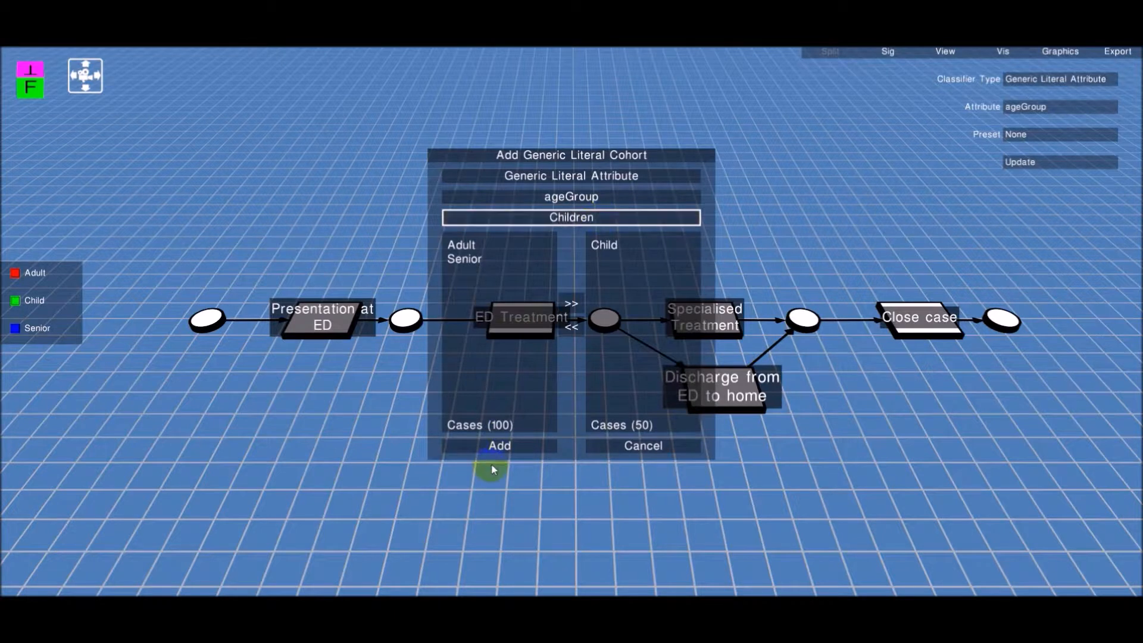
{"action": "left_click", "coordinate": [520, 448]}
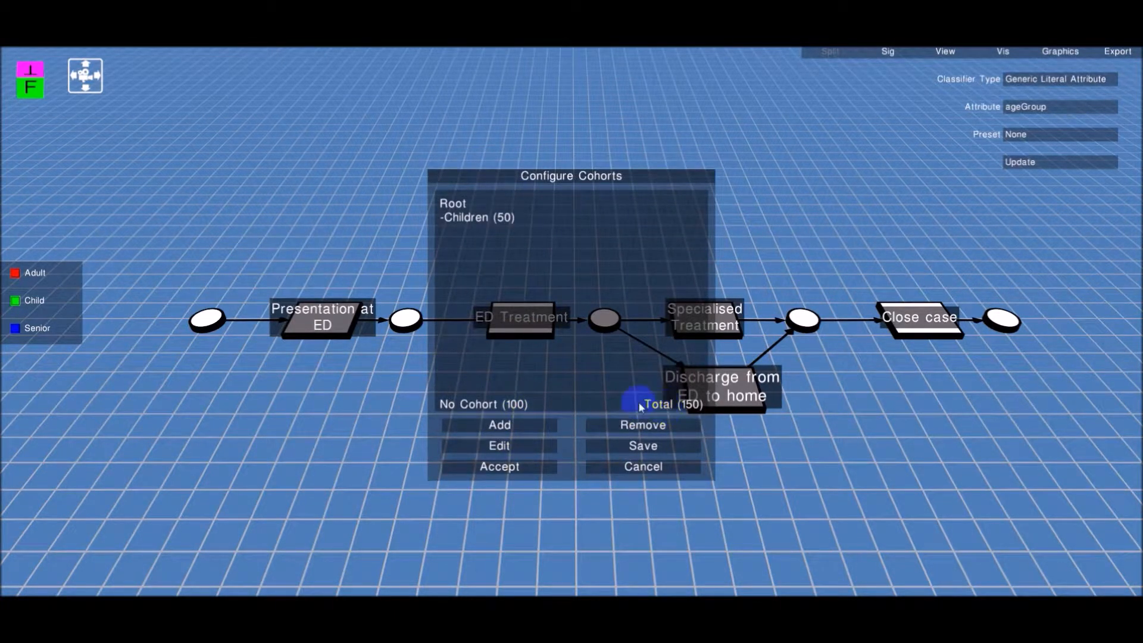
Create a cohort named Adults containing the Adult age group and add it
{"action": "left_click", "coordinate": [527, 424]}
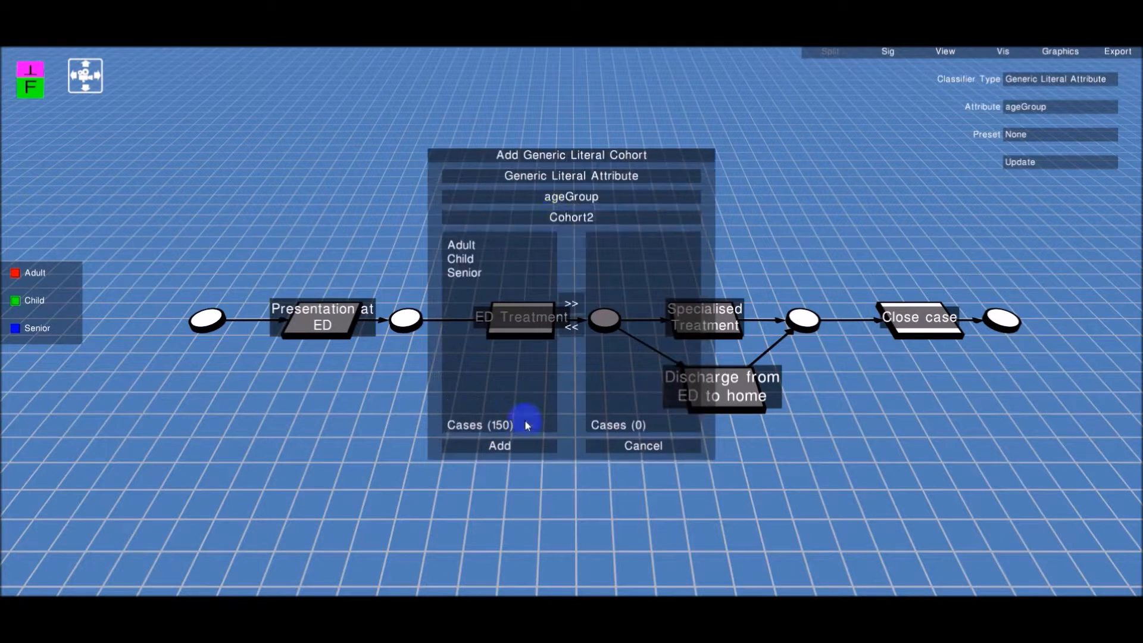
{"action": "left_click_drag", "start_coordinate": [461, 246], "coordinate": [593, 273]}
{"action": "left_click", "coordinate": [604, 223]}
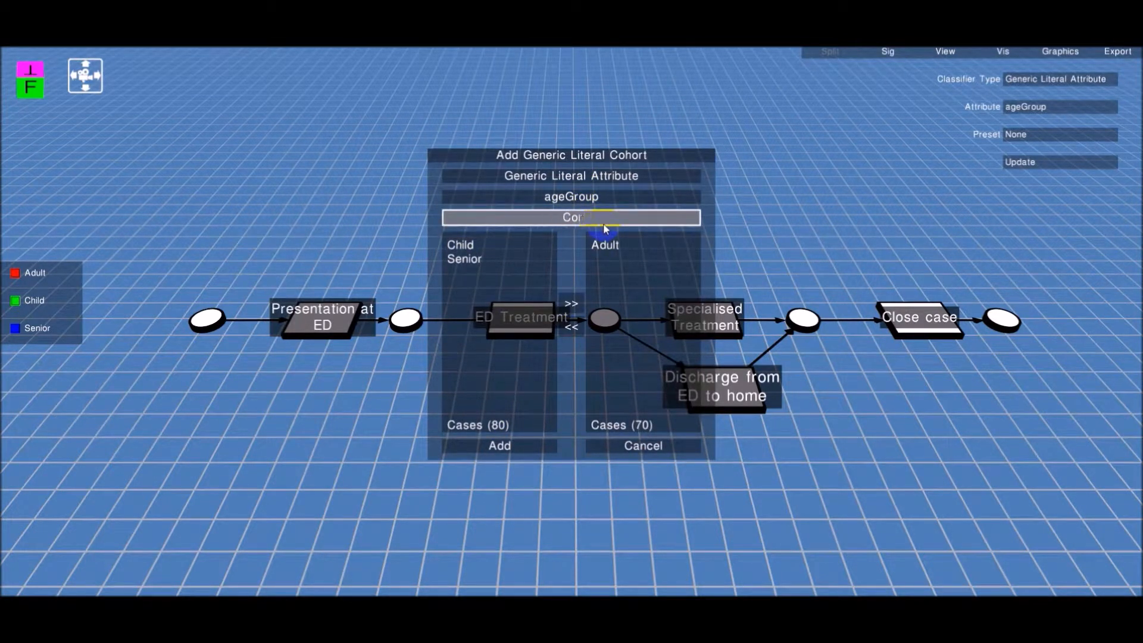
{"action": "type", "text": "Adults"}
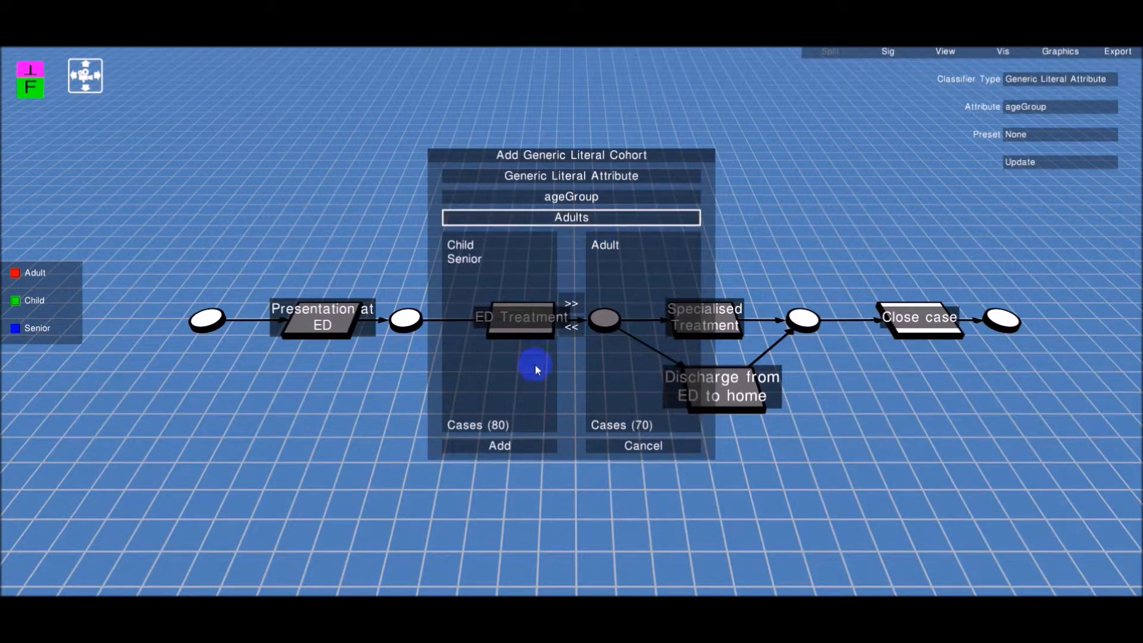
{"action": "left_click", "coordinate": [500, 445]}
Create a cohort named Seniors containing the Senior age group, add it, and accept the cohort configuration
{"action": "left_click", "coordinate": [500, 425]}
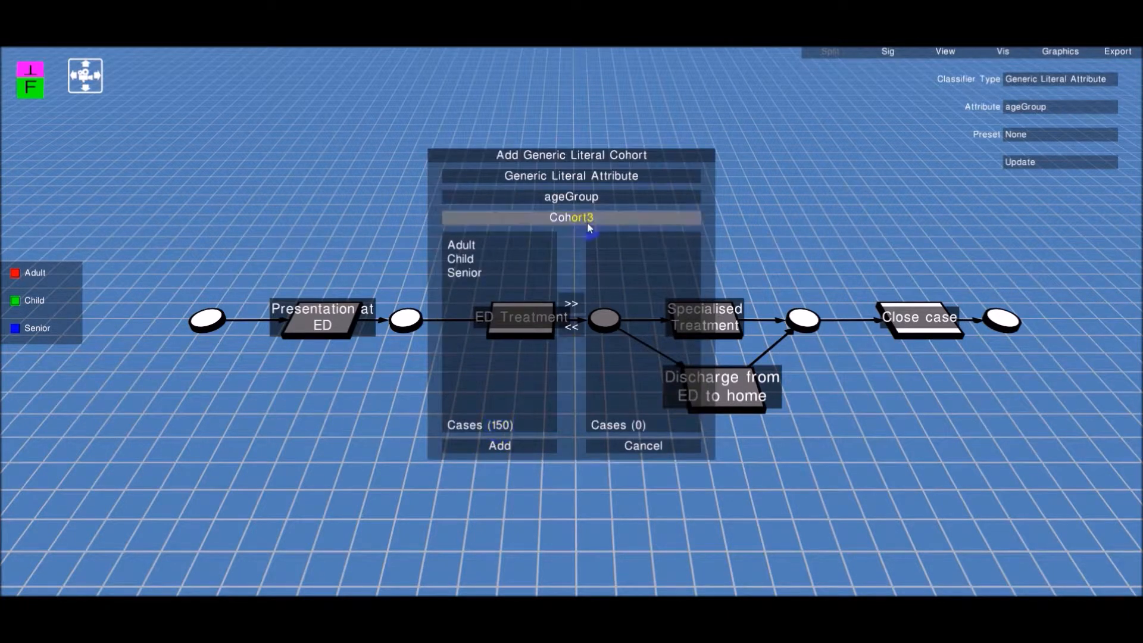
{"action": "left_click_drag", "start_coordinate": [484, 271], "coordinate": [597, 243]}
{"action": "left_click", "coordinate": [600, 222]}
{"action": "key", "text": "BackSpace"}
{"action": "key", "text": "BackSpace"}
{"action": "key", "text": "BackSpace"}
{"action": "key", "text": "BackSpace"}
{"action": "key", "text": "BackSpace"}
{"action": "key", "text": "BackSpace"}
{"action": "key", "text": "BackSpace"}
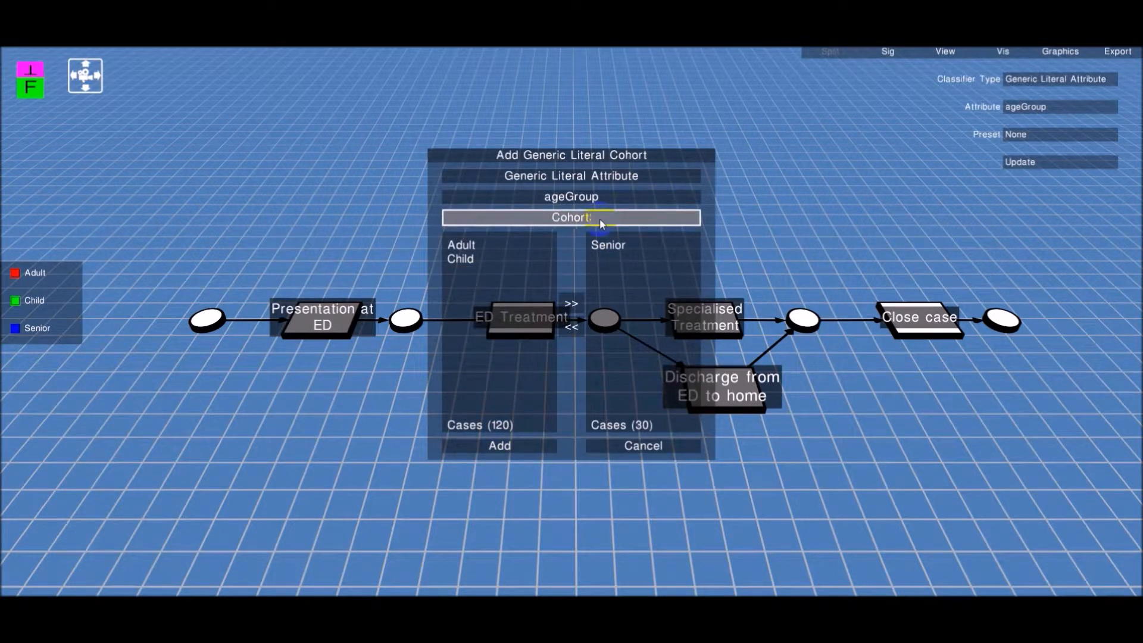
{"action": "type", "text": "Seniors"}
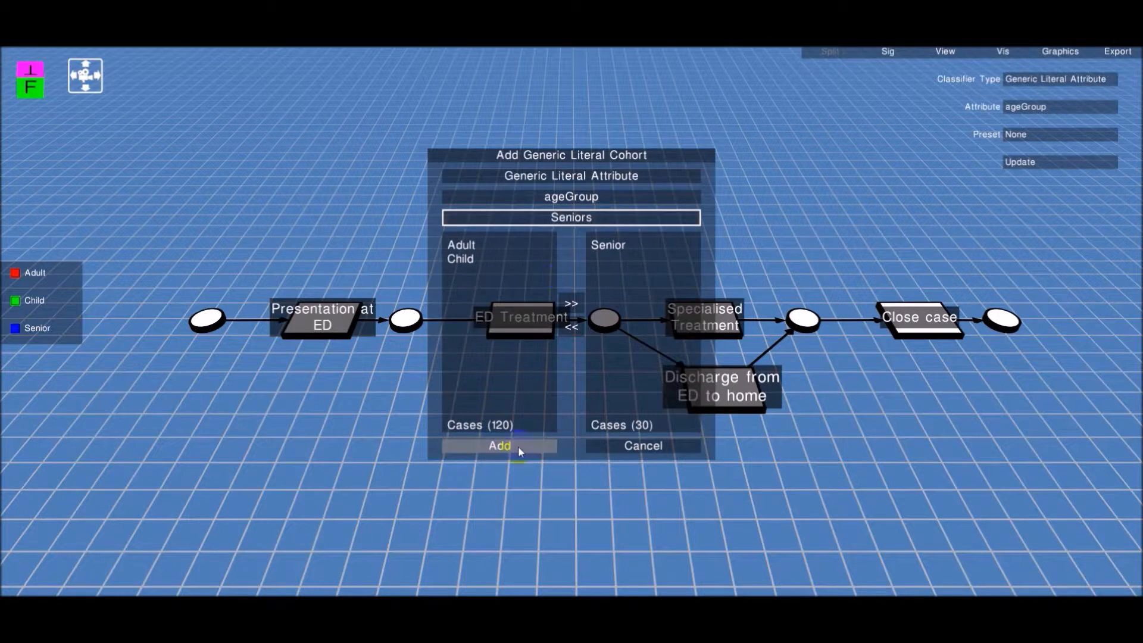
{"action": "left_click", "coordinate": [518, 445]}
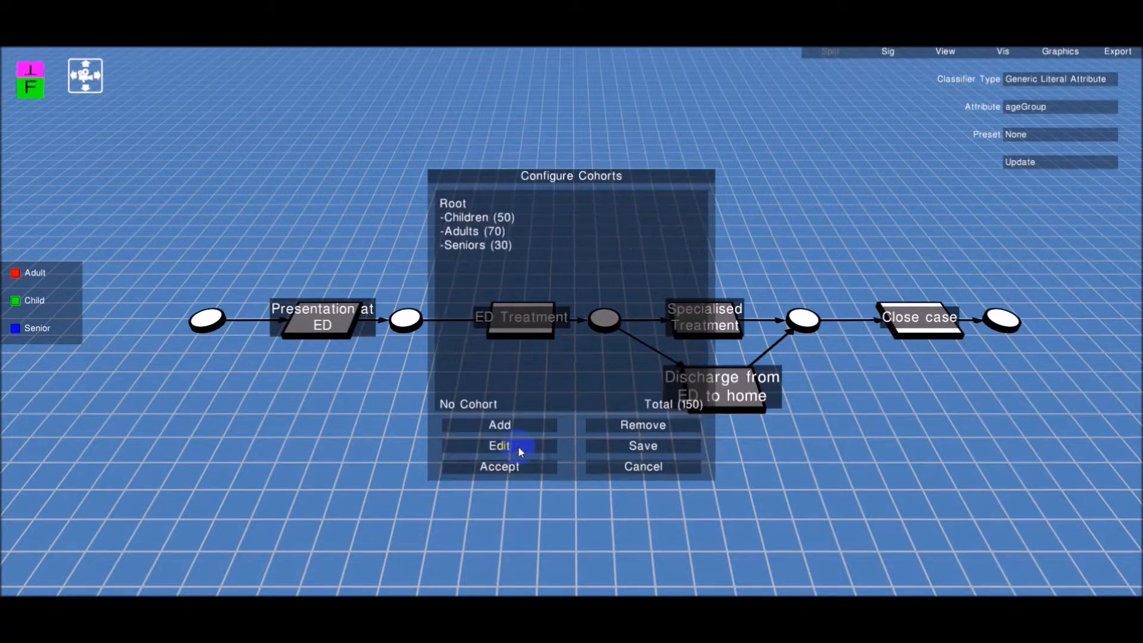
{"action": "left_click", "coordinate": [547, 466]}
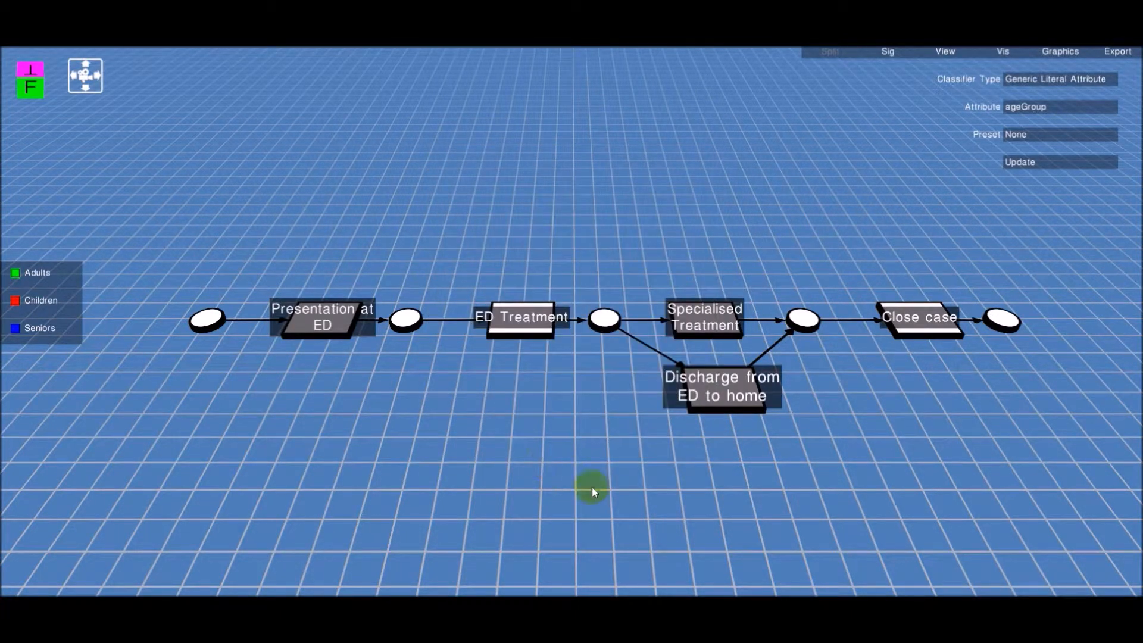
Visualize transitions as Bar Chart 2D Height with duration_mean on the Y-axis
{"action": "left_click", "coordinate": [989, 55]}
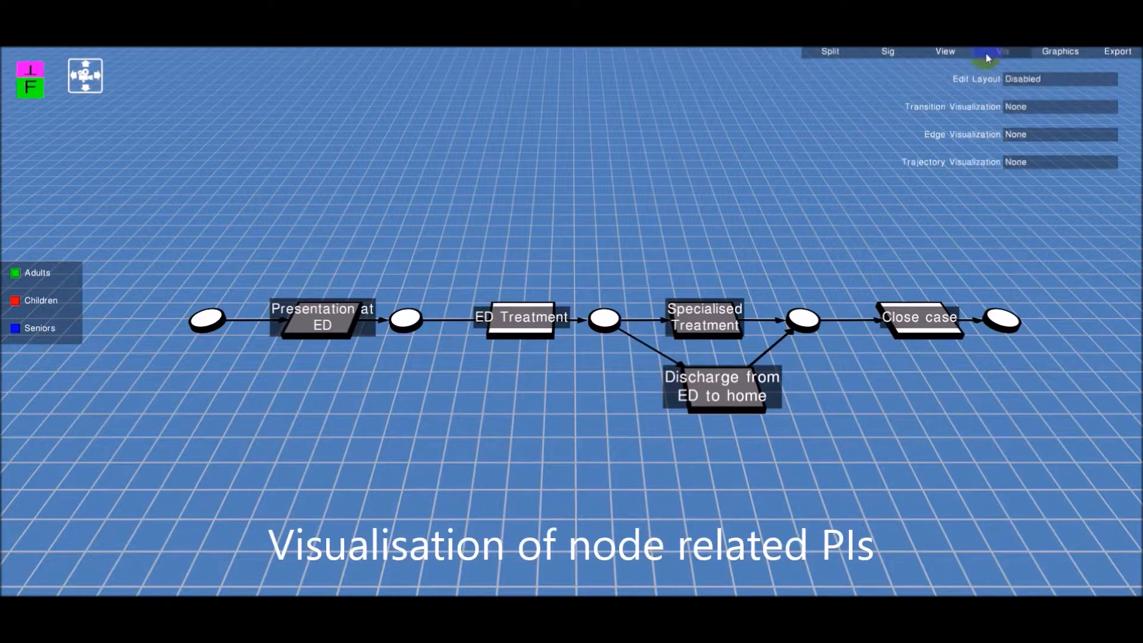
{"action": "left_click", "coordinate": [1019, 111]}
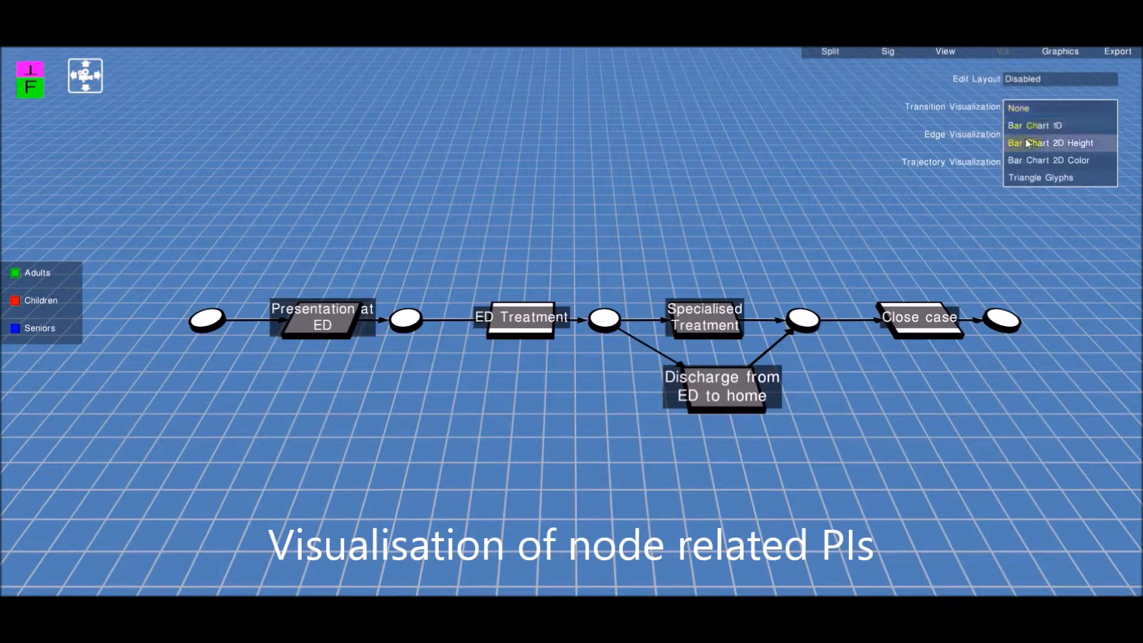
{"action": "left_click", "coordinate": [1028, 143]}
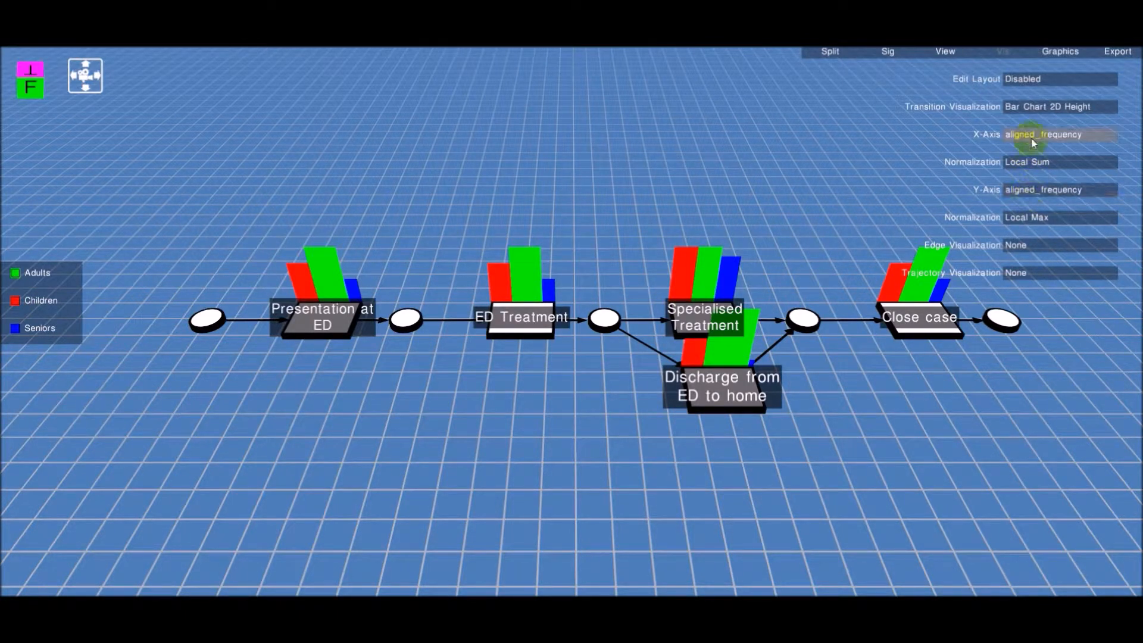
{"action": "left_click", "coordinate": [1031, 191]}
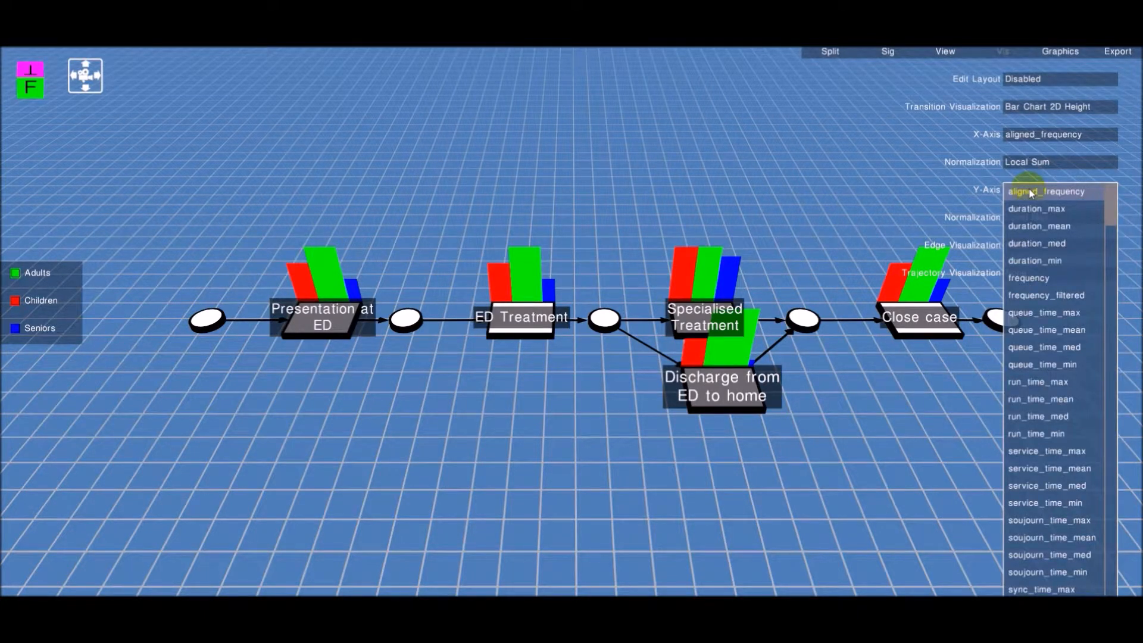
{"action": "left_click", "coordinate": [1031, 225]}
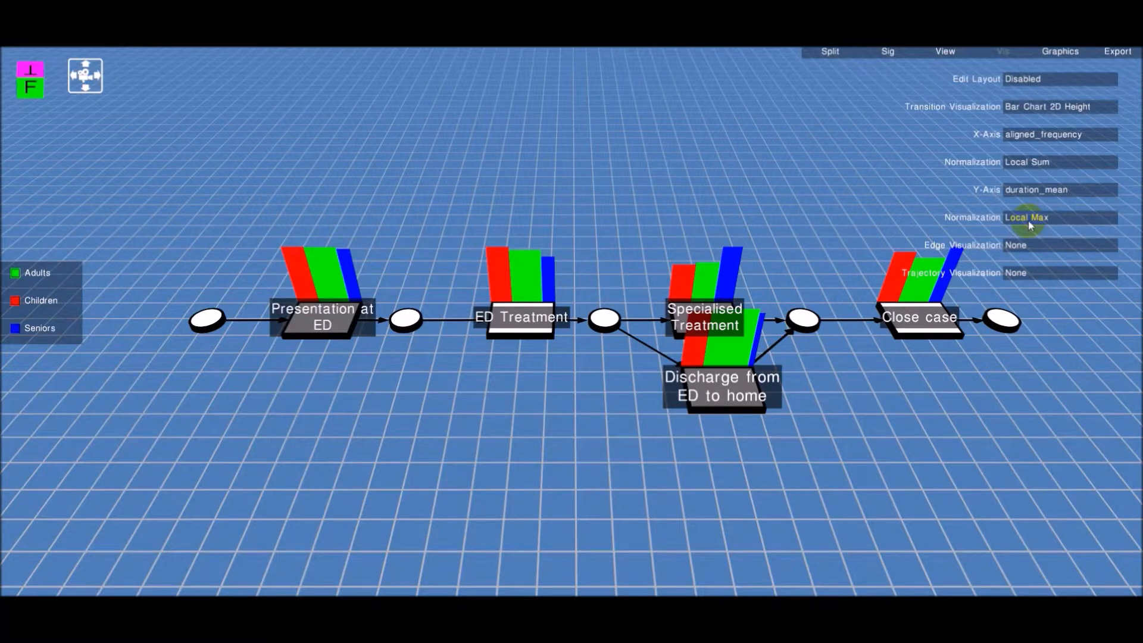
Switch the transition visualization to Triangle Glyphs
{"action": "left_click", "coordinate": [1027, 111]}
{"action": "left_click", "coordinate": [1022, 177]}
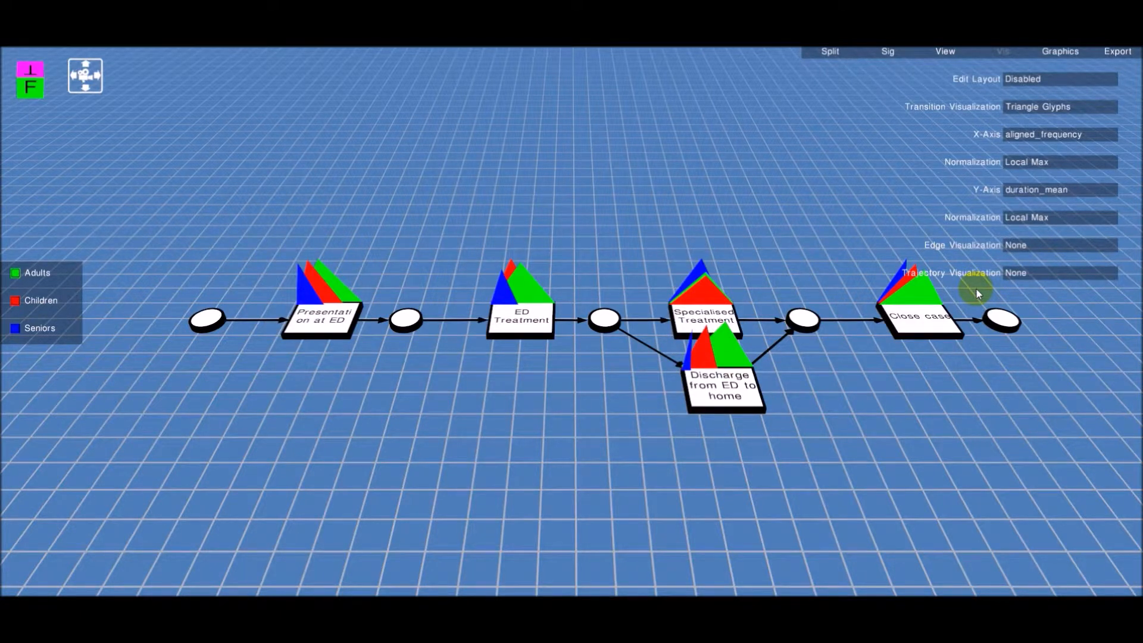
Switch the transition visualization back to Bar Chart 2D Height and set the Y-axis to run_time_mean
{"action": "left_click", "coordinate": [1014, 108]}
{"action": "left_click", "coordinate": [1022, 143]}
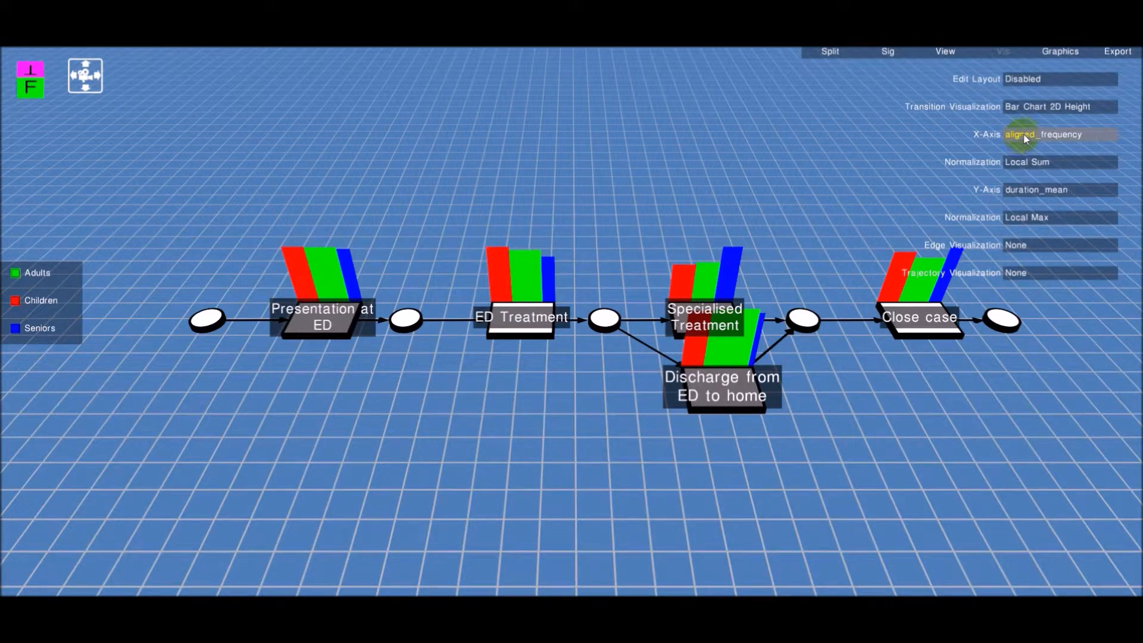
{"action": "left_click", "coordinate": [1025, 188]}
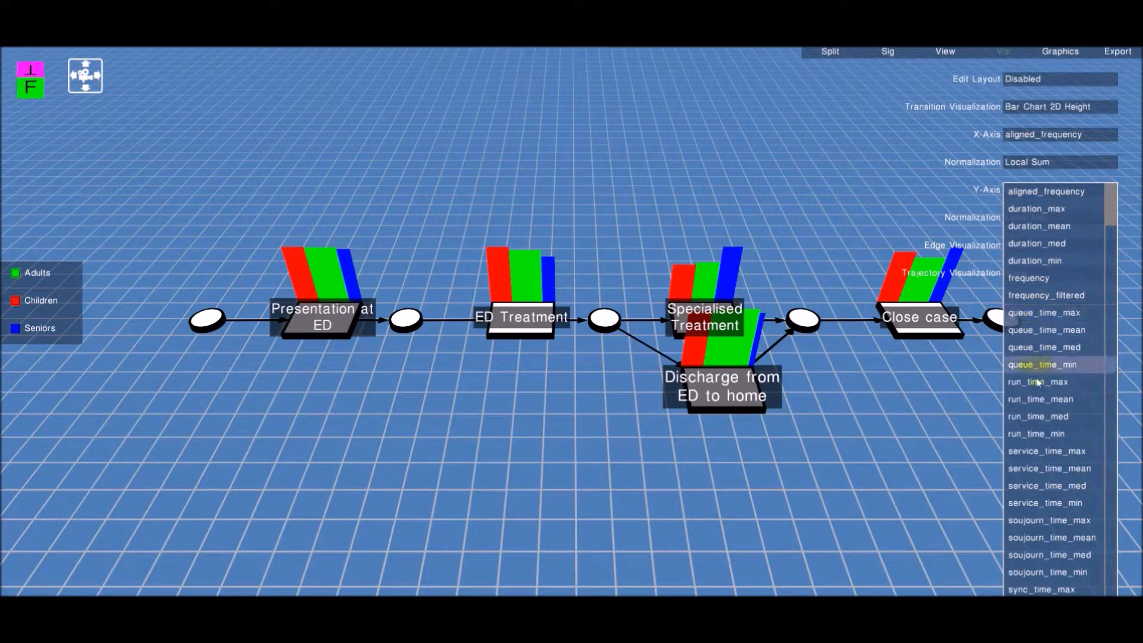
{"action": "left_click", "coordinate": [1036, 400]}
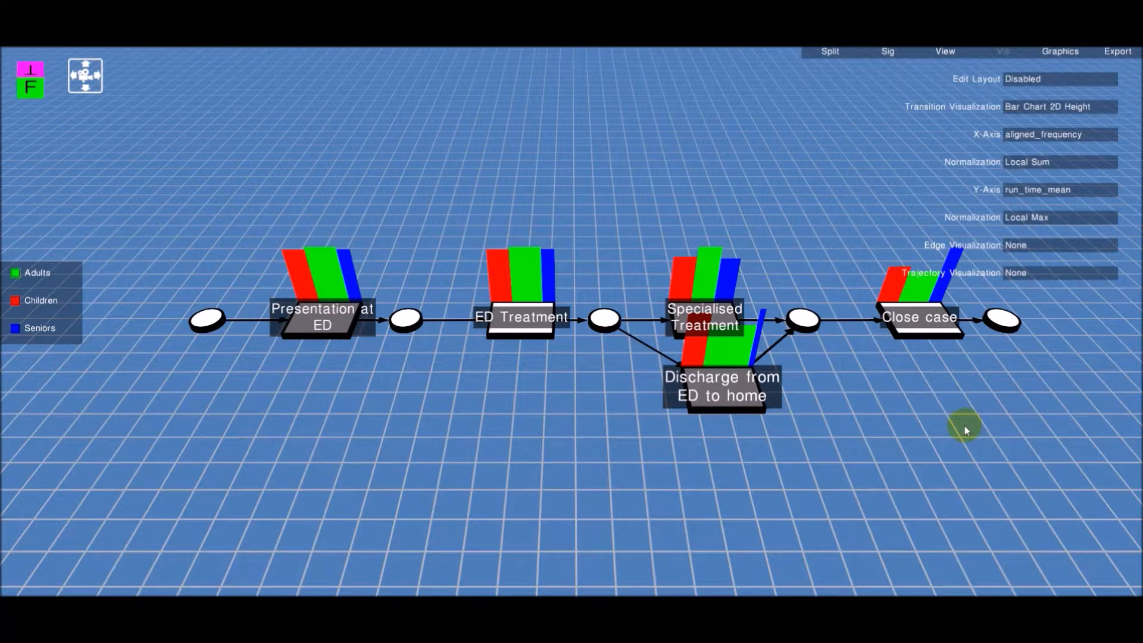
Set the Y-axis normalization to Subnet Max
{"action": "key", "text": "Right"}
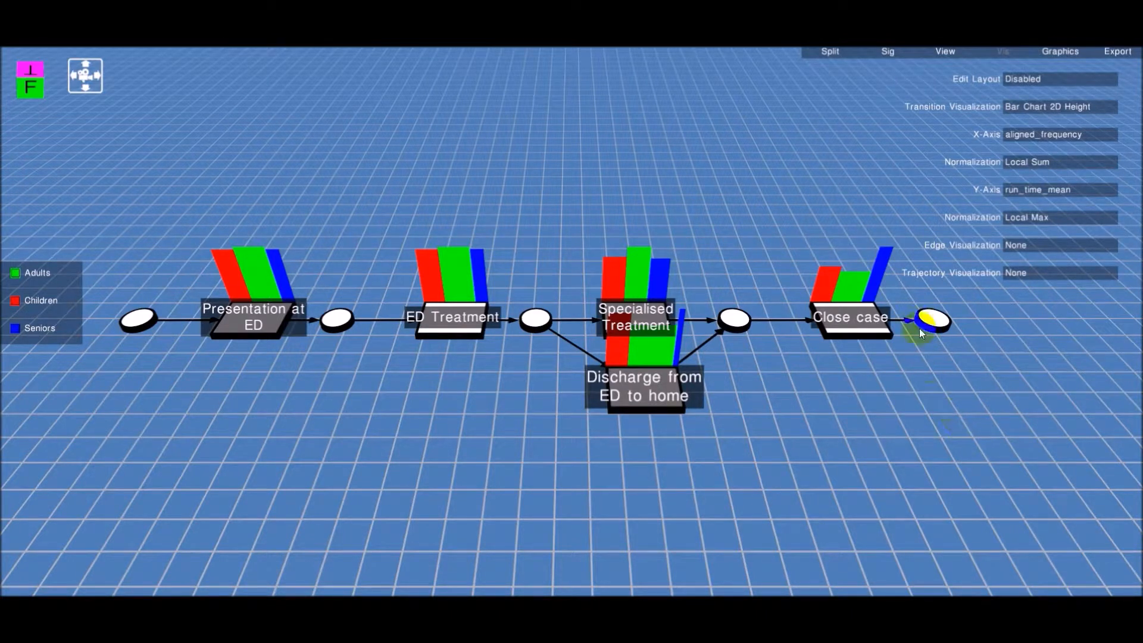
{"action": "left_click", "coordinate": [1021, 217]}
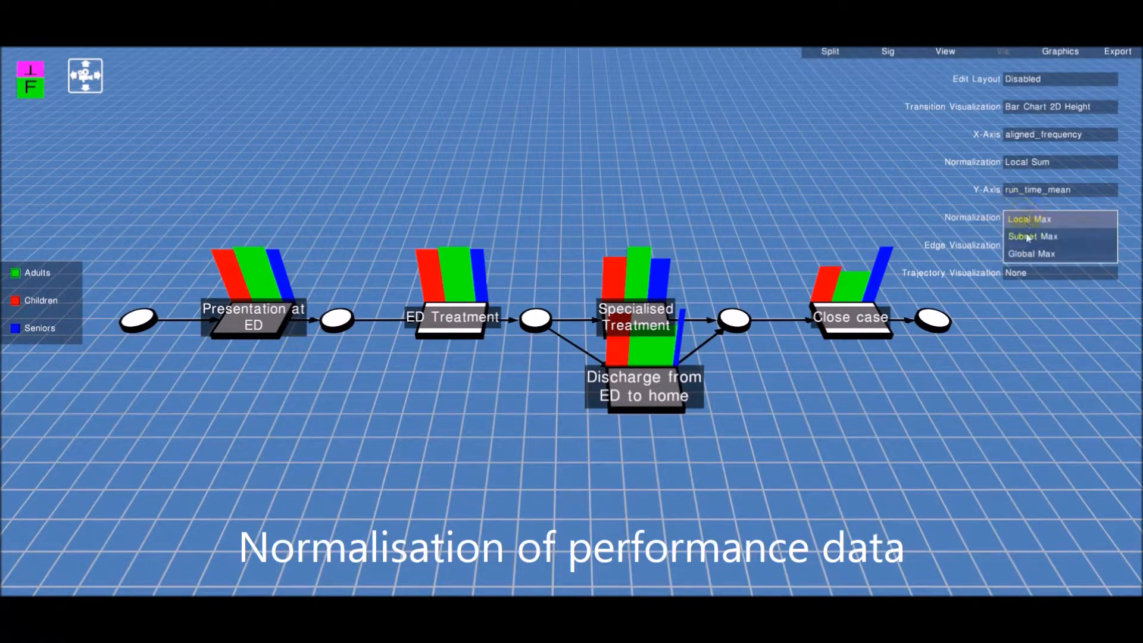
{"action": "left_click", "coordinate": [1036, 220]}
{"action": "left_click", "coordinate": [1039, 238]}
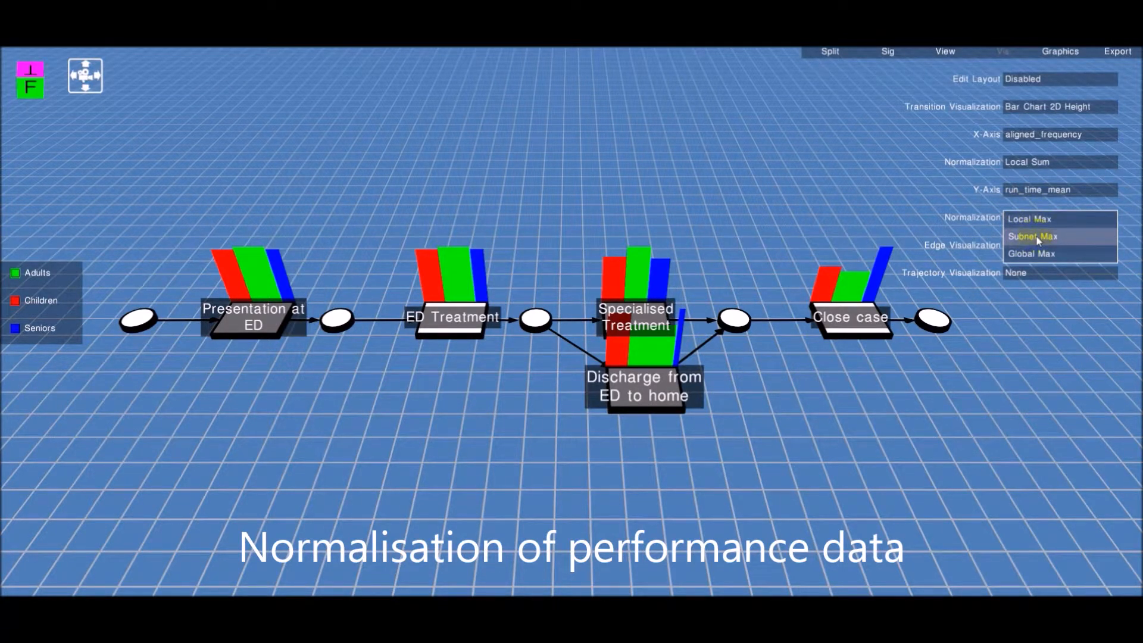
{"action": "left_click", "coordinate": [1037, 238]}
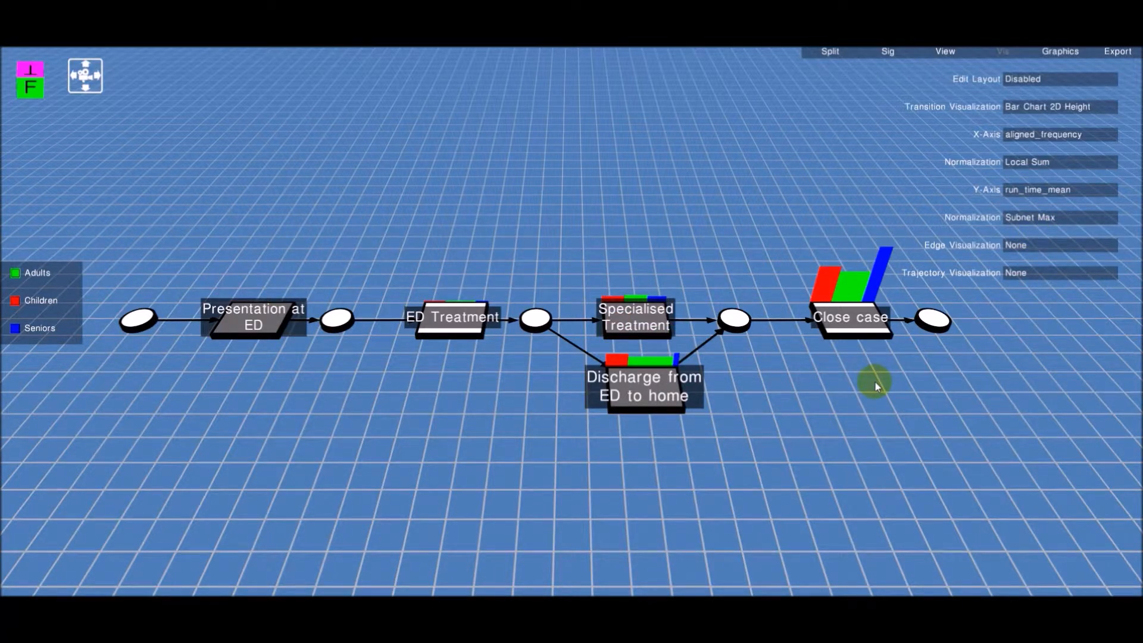
Open the ED Treatment subprocess to inspect the bar charts on its nodes
{"action": "scroll", "coordinate": [445, 322], "scroll_direction": "down", "scroll_amount": 5}
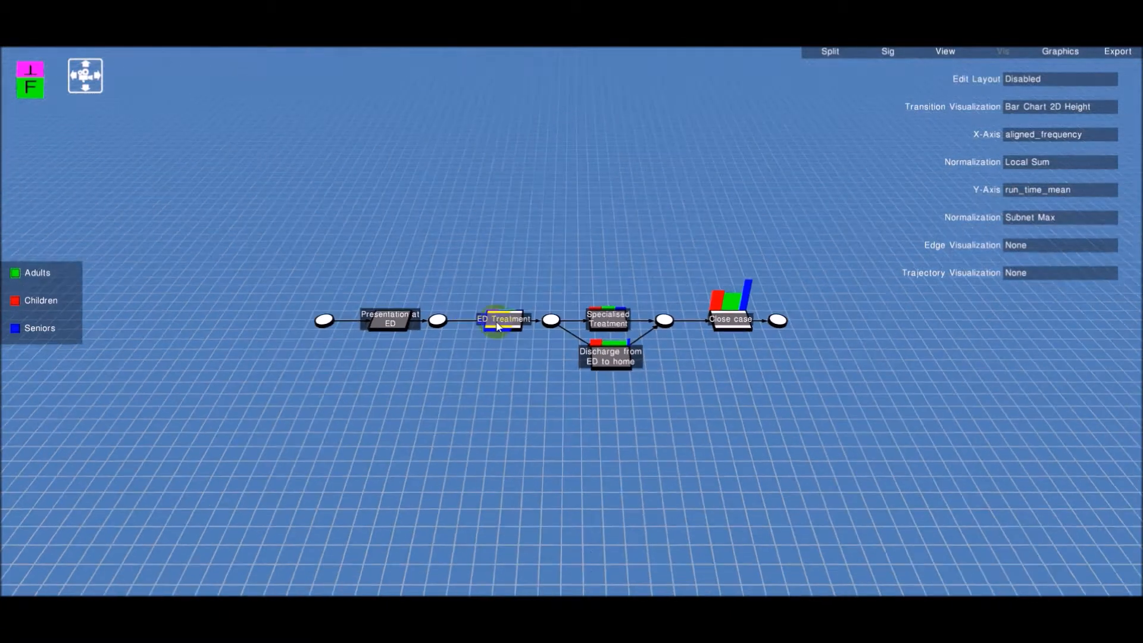
{"action": "left_click", "coordinate": [515, 324]}
{"action": "right_click_drag", "start_coordinate": [528, 398], "coordinate": [527, 361]}
{"action": "scroll", "coordinate": [528, 360], "scroll_direction": "up", "scroll_amount": 6}
{"action": "scroll", "coordinate": [528, 361], "scroll_direction": "up", "scroll_amount": 4}
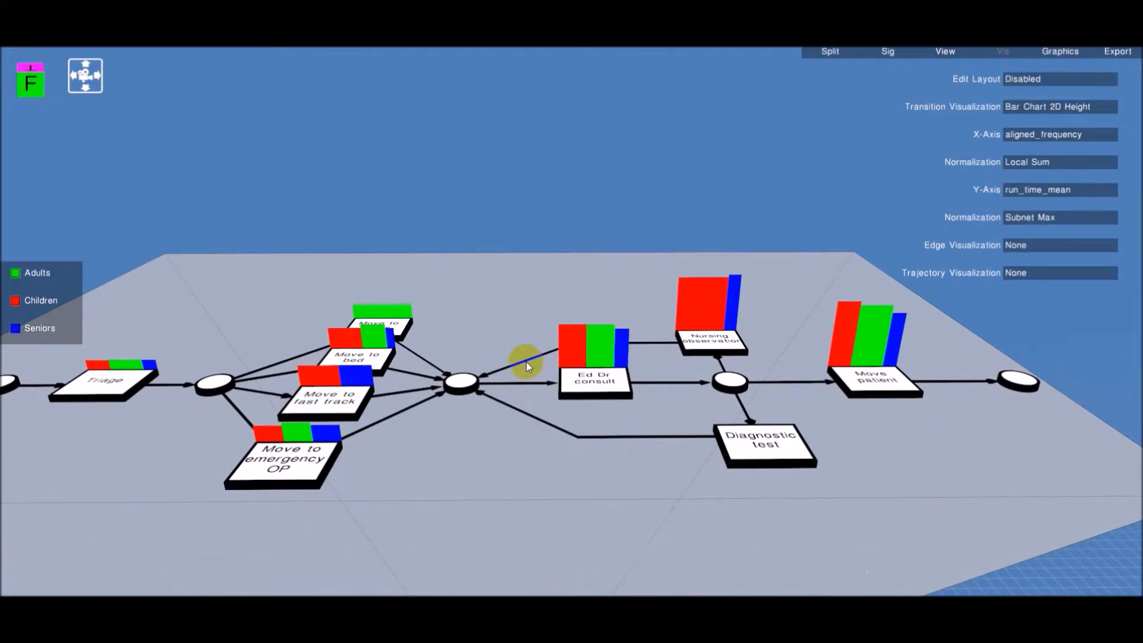
{"action": "right_click_drag", "start_coordinate": [527, 362], "coordinate": [515, 400]}
{"action": "left_click", "coordinate": [544, 499]}
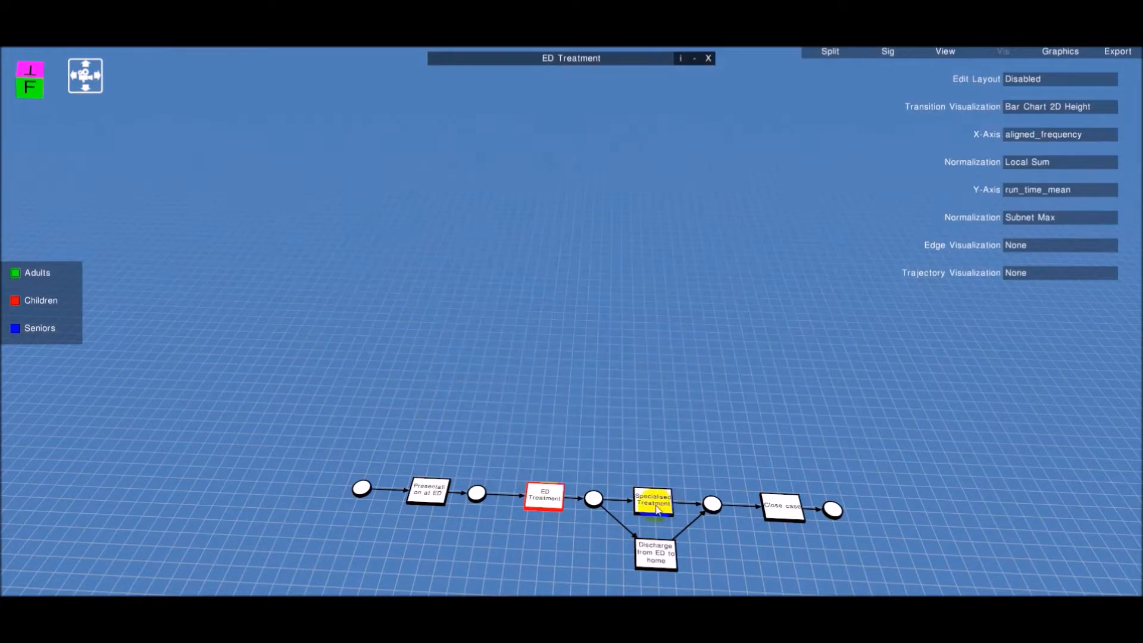
Open the Specialised Treatment subprocess and inspect the bar charts along its nodes
{"action": "left_click", "coordinate": [656, 507]}
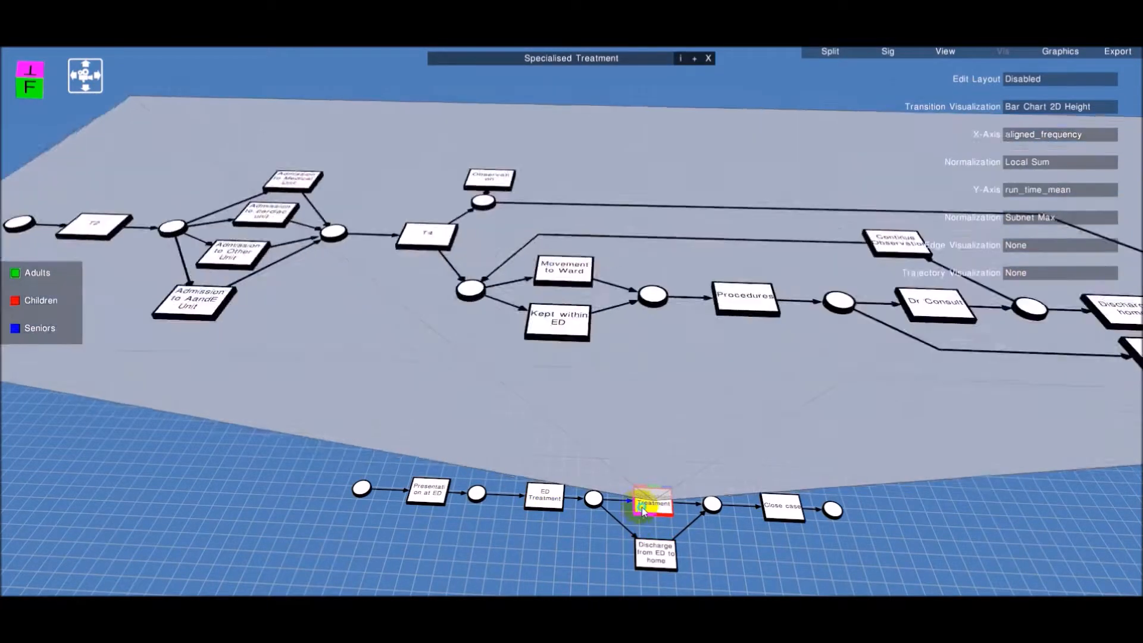
{"action": "right_click_drag", "start_coordinate": [642, 507], "coordinate": [641, 485]}
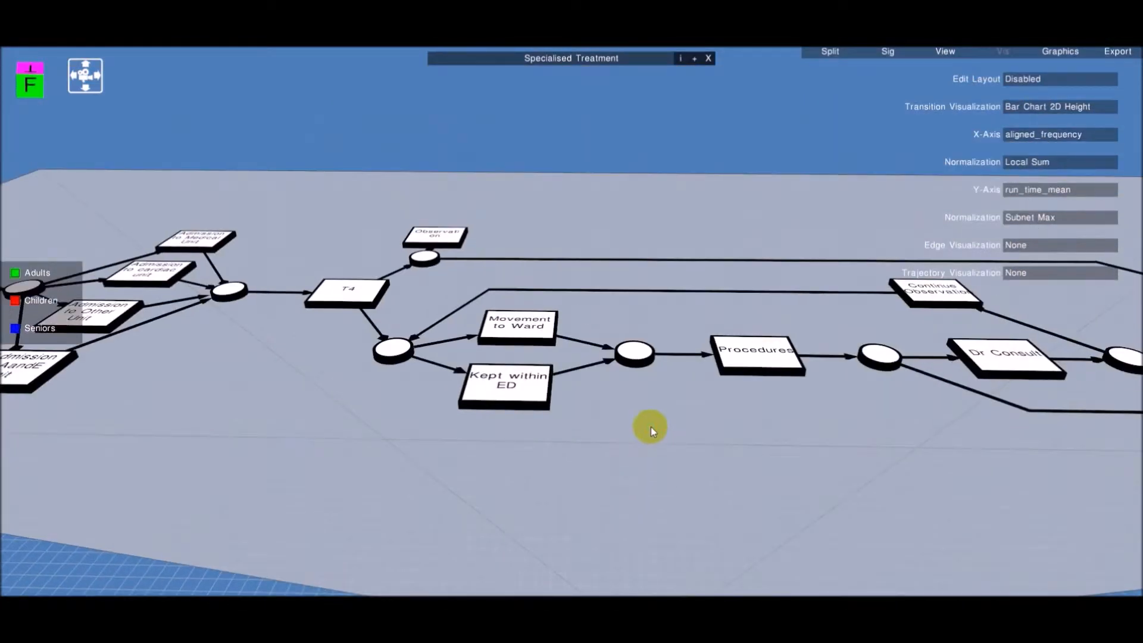
{"action": "left_click", "coordinate": [684, 142]}
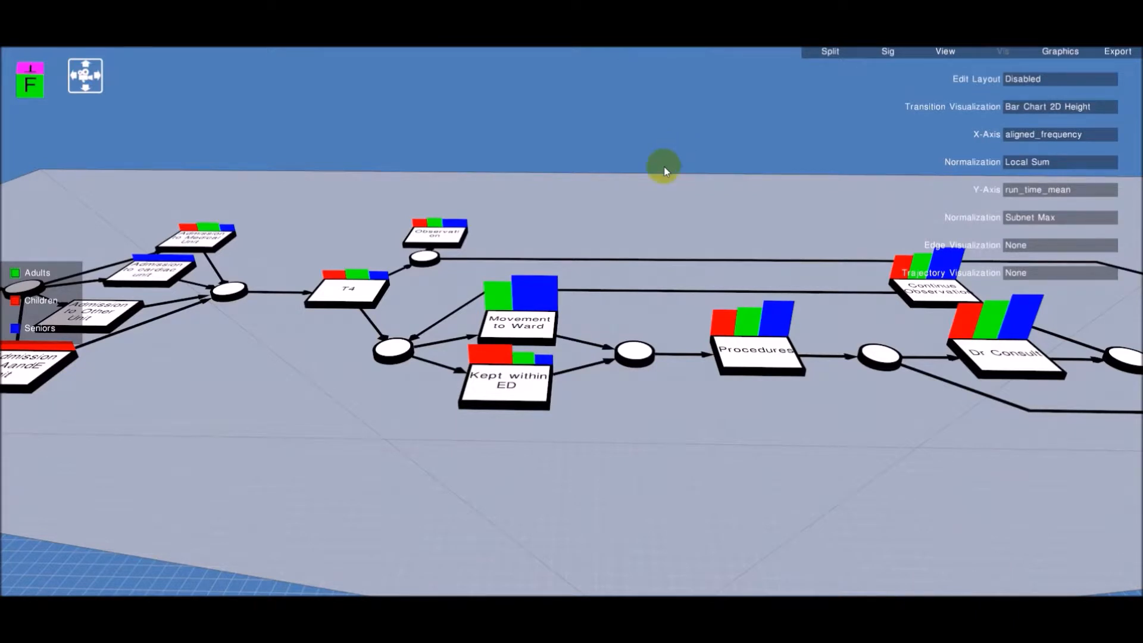
{"action": "scroll", "coordinate": [664, 166], "scroll_direction": "down", "scroll_amount": 4}
{"action": "key", "text": "d"}
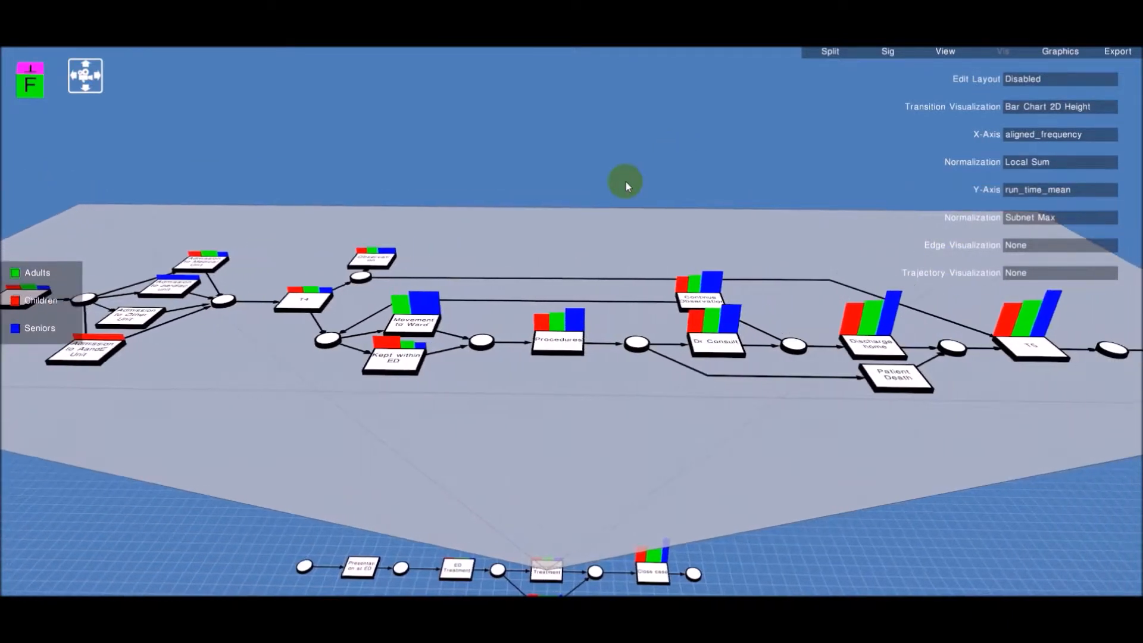
{"action": "key", "text": "d"}
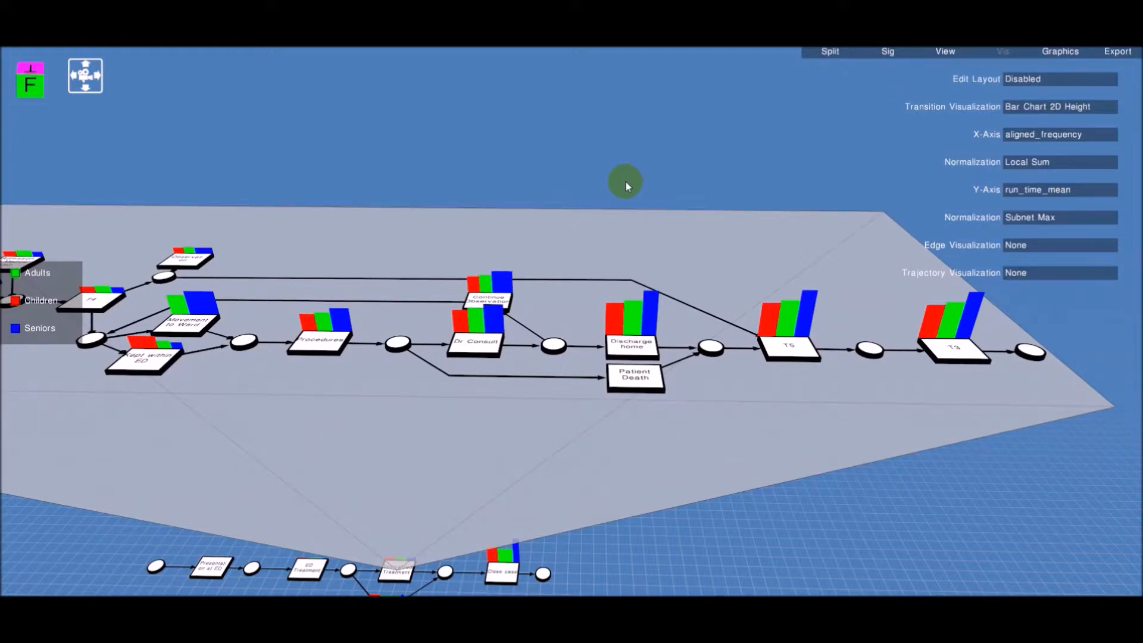
Set the Y-axis to waiting_time_mean
{"action": "left_click", "coordinate": [1038, 189]}
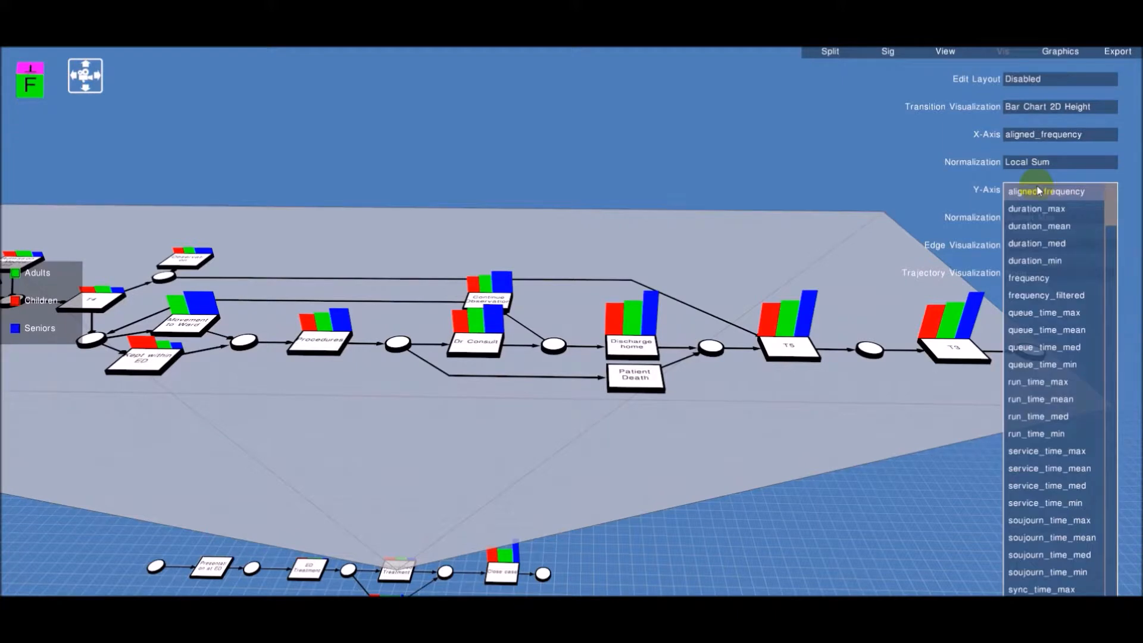
{"action": "scroll", "coordinate": [1044, 233], "scroll_direction": "down", "scroll_amount": 3}
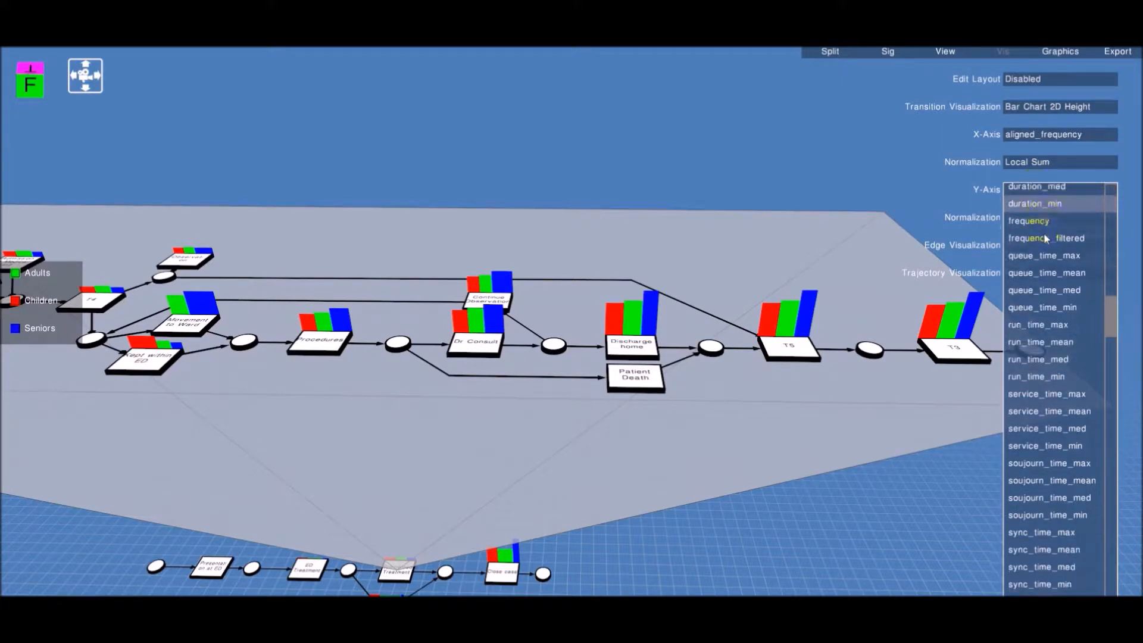
{"action": "scroll", "coordinate": [1044, 233], "scroll_direction": "down", "scroll_amount": 8}
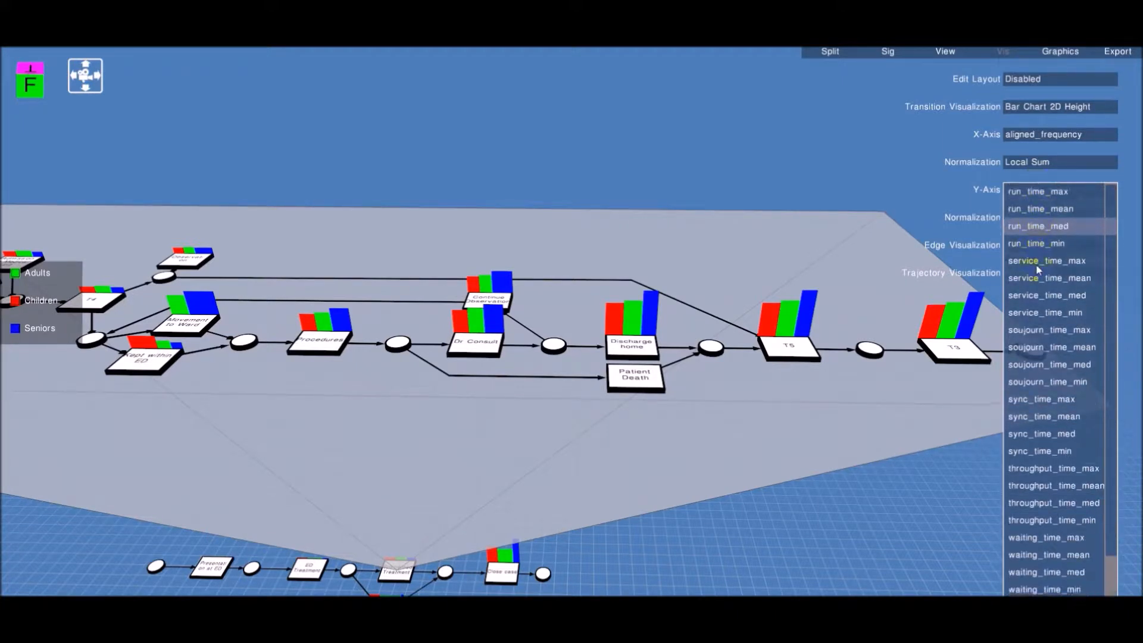
{"action": "left_click", "coordinate": [1052, 555]}
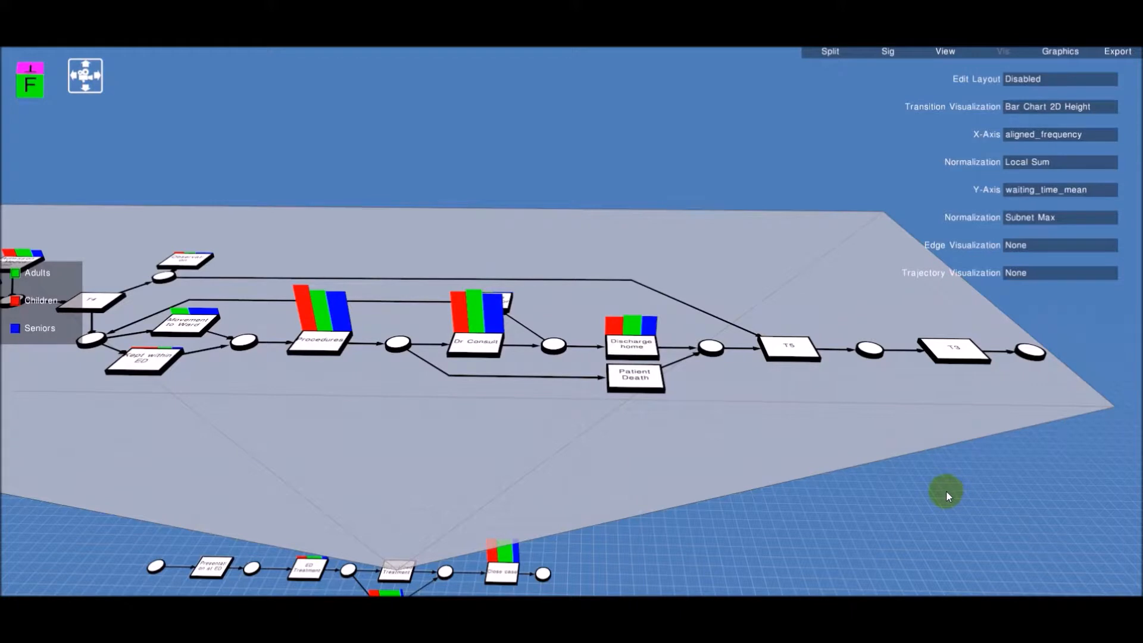
Set the Y-axis to sync_time_mean
{"action": "key", "text": "a"}
{"action": "key", "text": "d"}
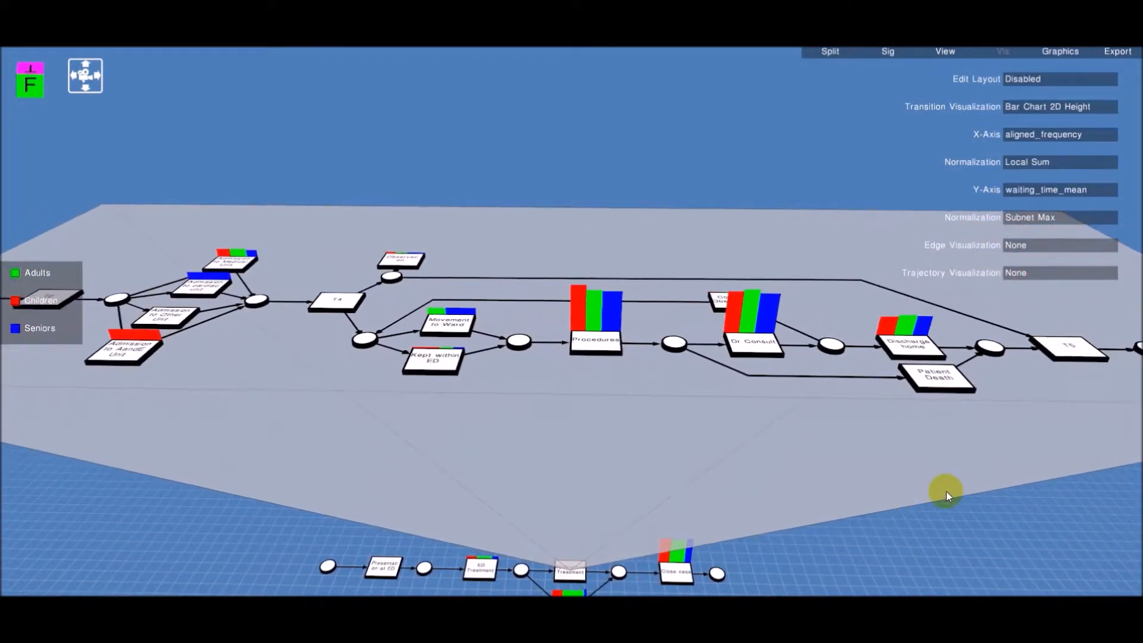
{"action": "left_click", "coordinate": [1018, 192]}
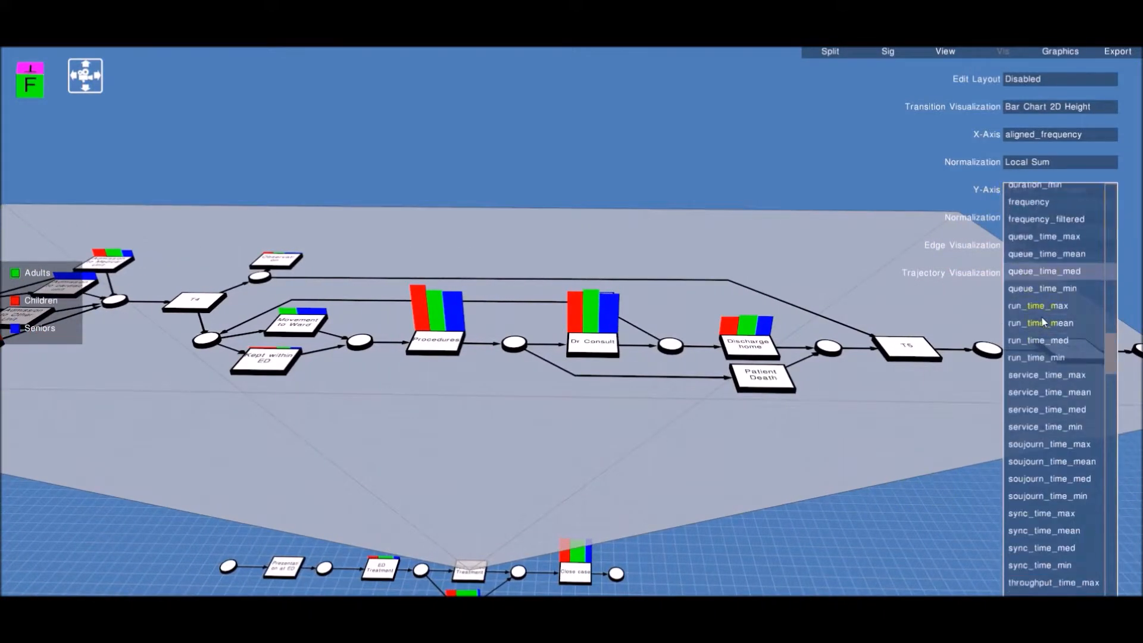
{"action": "left_click", "coordinate": [1030, 529]}
{"action": "right_click_drag", "start_coordinate": [1008, 501], "coordinate": [1038, 493]}
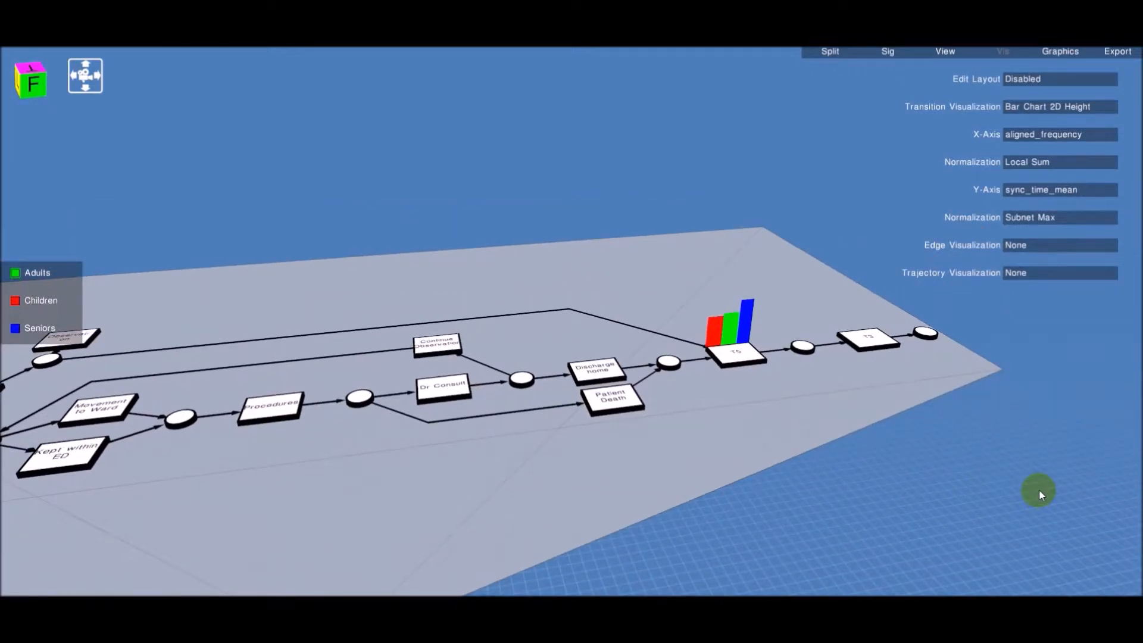
Set the transition visualization to None and return to the top-level process model
{"action": "left_click", "coordinate": [1028, 109]}
{"action": "left_click", "coordinate": [1028, 111]}
{"action": "right_click_drag", "start_coordinate": [944, 297], "coordinate": [920, 311]}
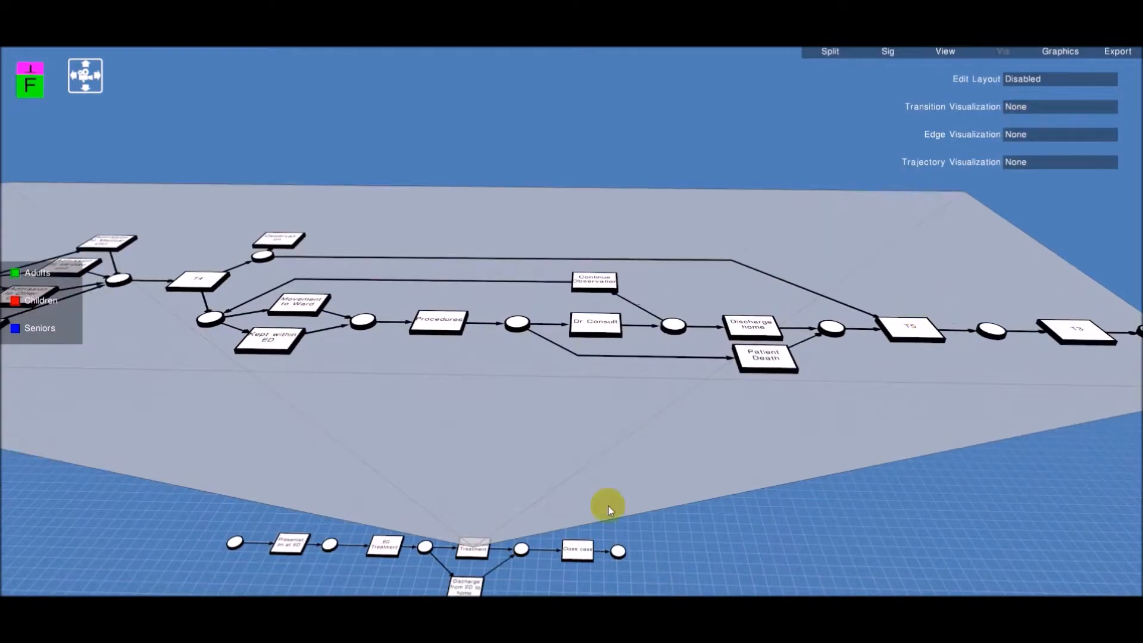
{"action": "key", "text": "a"}
{"action": "double_click", "coordinate": [653, 543]}
{"action": "right_click_drag", "start_coordinate": [653, 547], "coordinate": [652, 583]}
{"action": "key", "text": "w"}
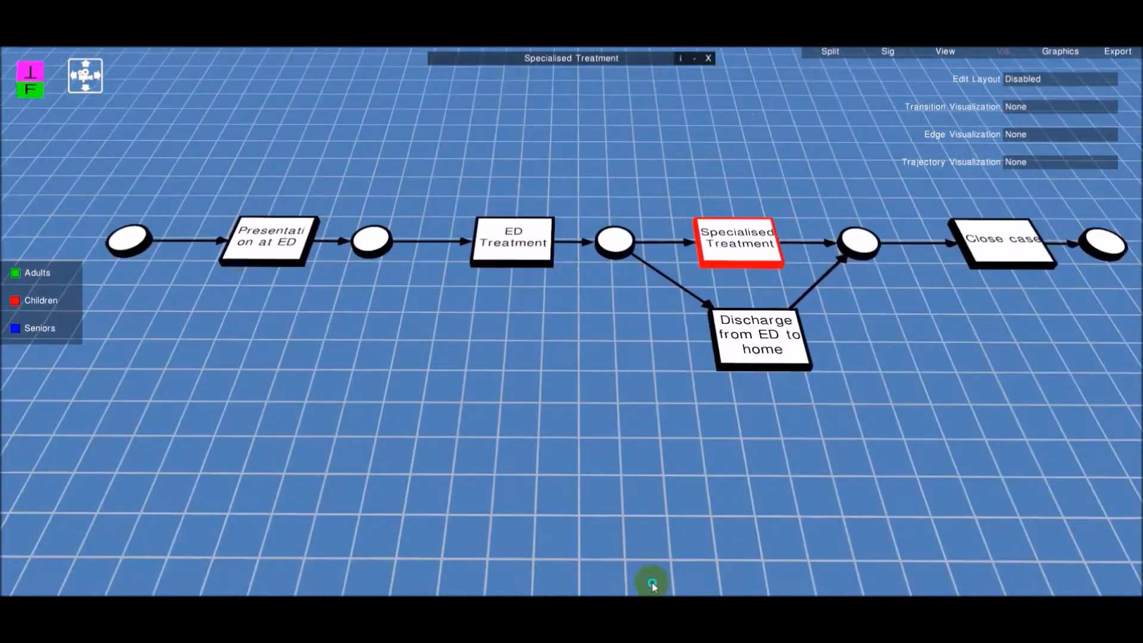
Visualize edges as Magnetic Lines
{"action": "left_click", "coordinate": [670, 340]}
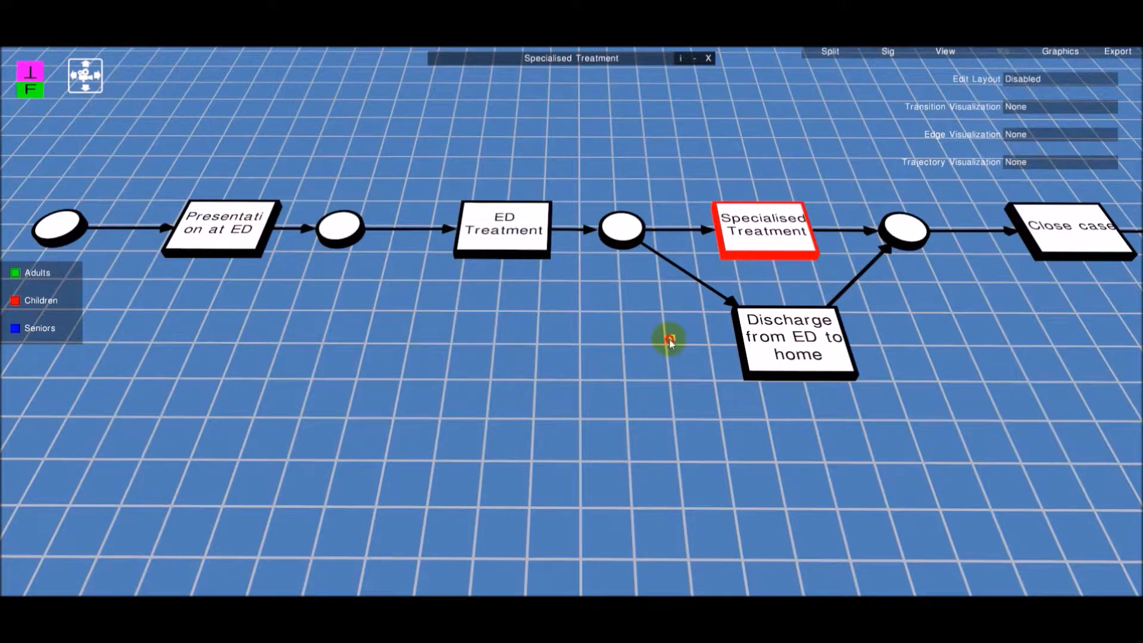
{"action": "left_click", "coordinate": [1020, 134]}
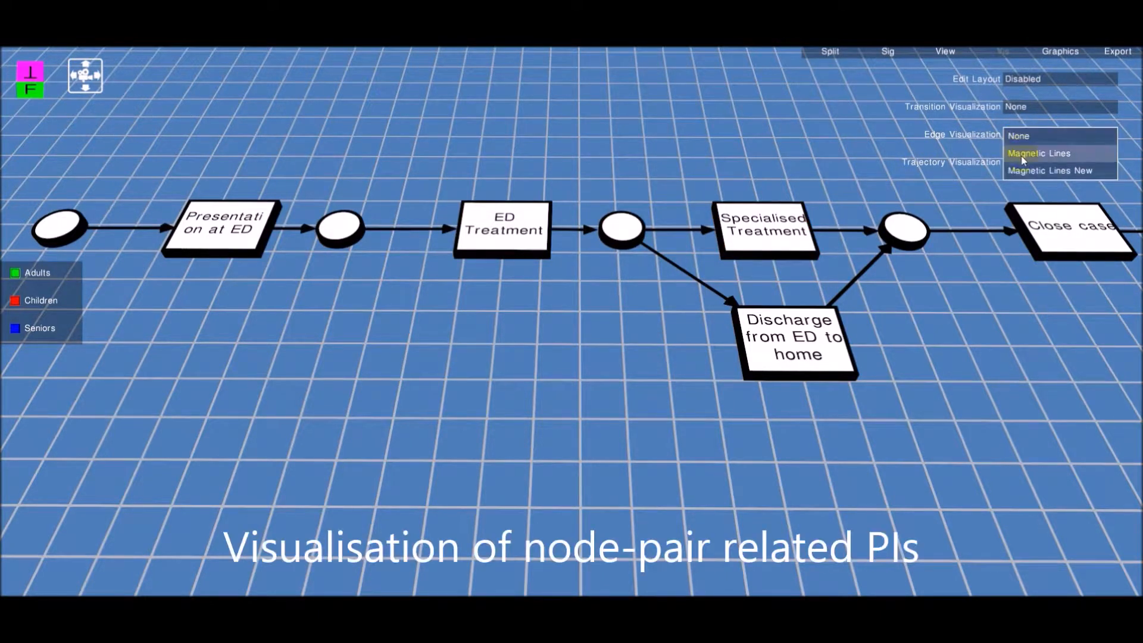
{"action": "left_click", "coordinate": [1024, 155]}
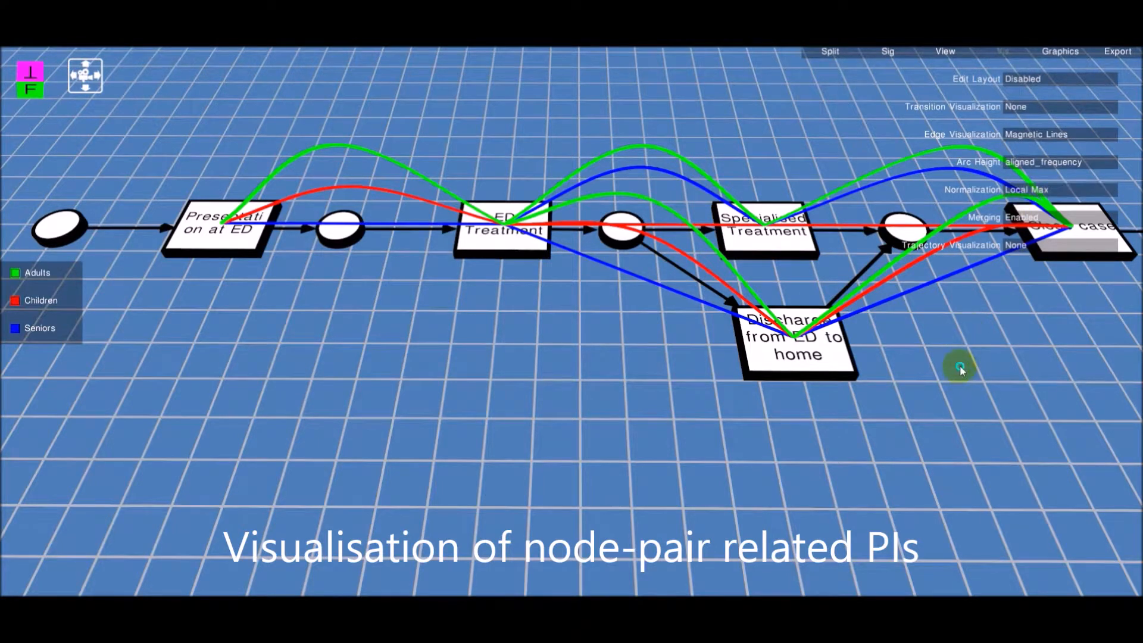
{"action": "left_click_drag", "start_coordinate": [960, 361], "coordinate": [958, 359]}
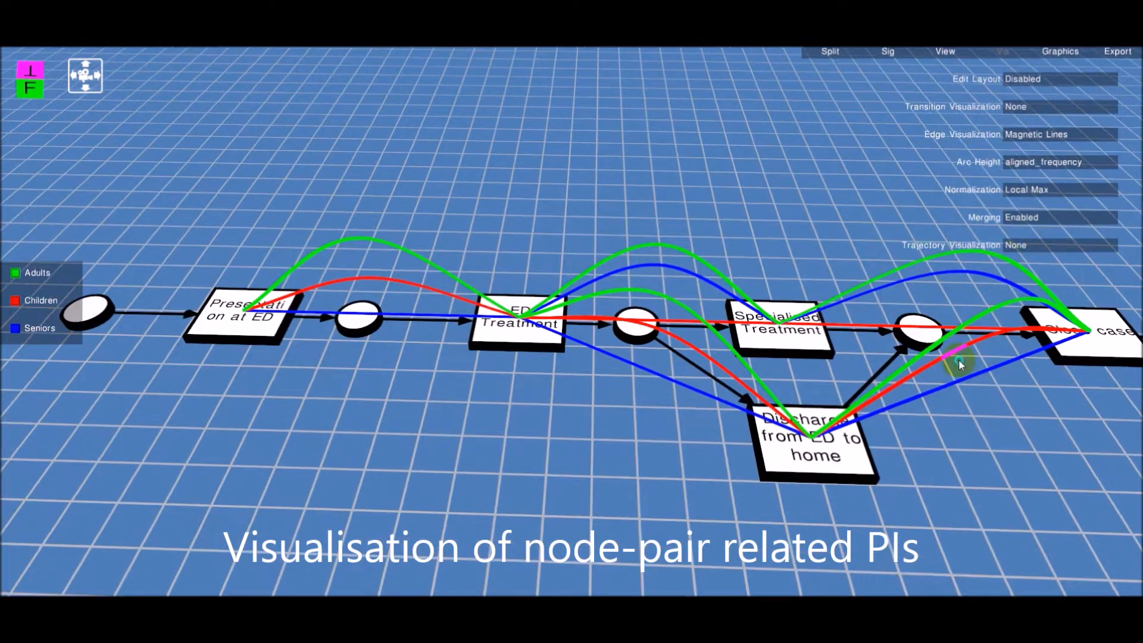
Set the arc height to waiting_time_mean with Subnet Max normalization
{"action": "left_click", "coordinate": [1043, 162]}
{"action": "left_click", "coordinate": [1035, 268]}
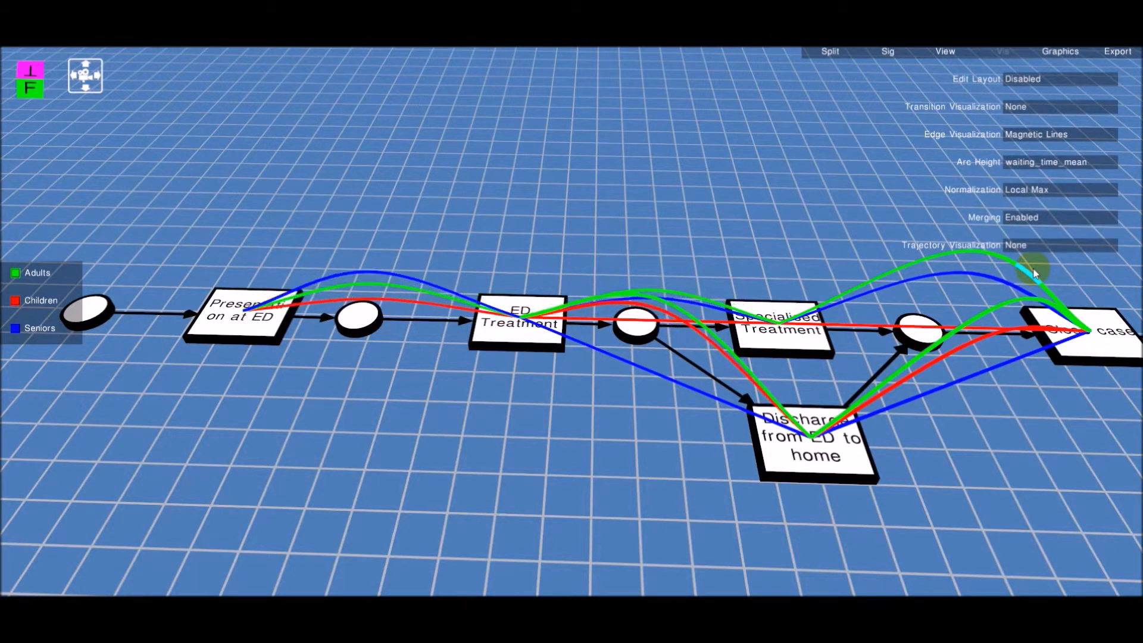
{"action": "left_click", "coordinate": [1039, 186]}
{"action": "left_click", "coordinate": [1039, 209]}
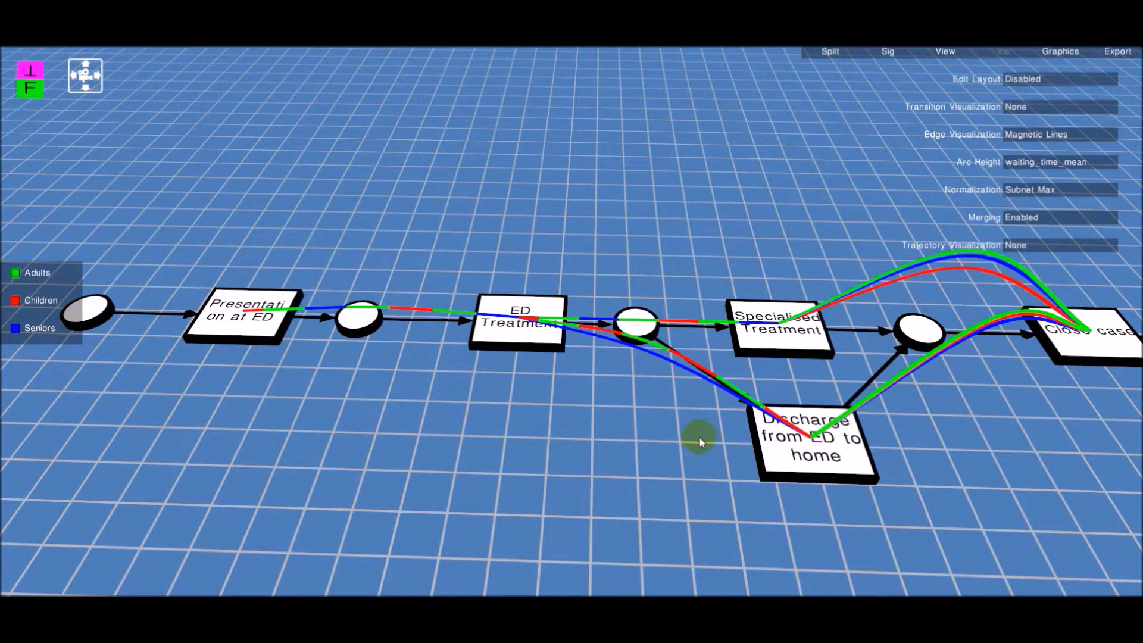
{"action": "left_click_drag", "start_coordinate": [700, 443], "coordinate": [709, 417]}
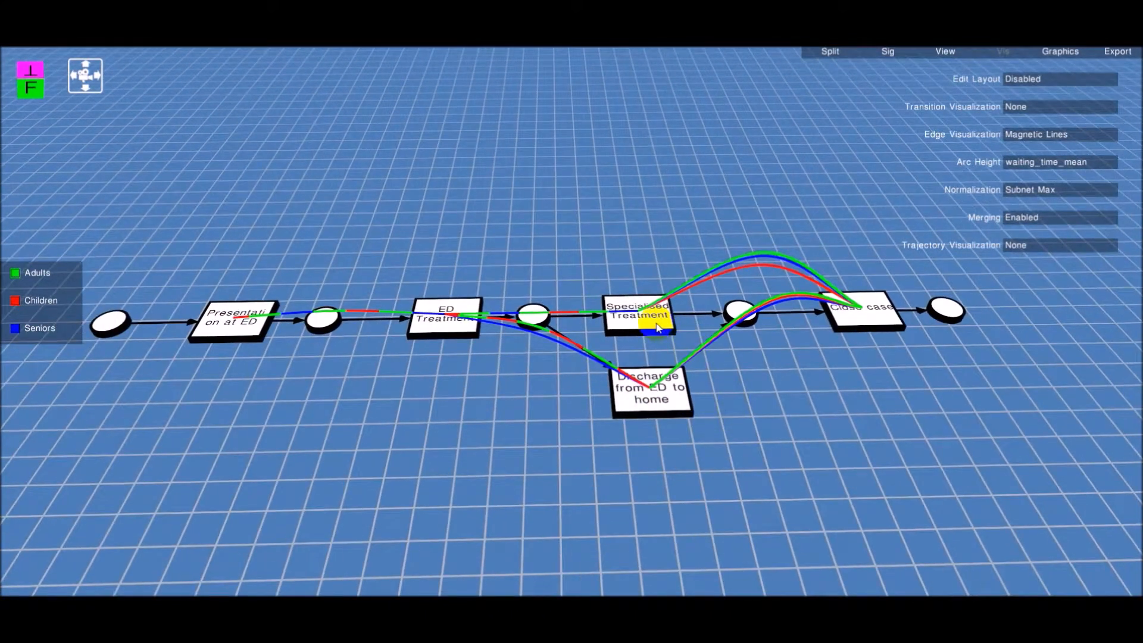
Open the Specialised Treatment subprocess and move around the combined model to examine it
{"action": "left_click", "coordinate": [661, 329]}
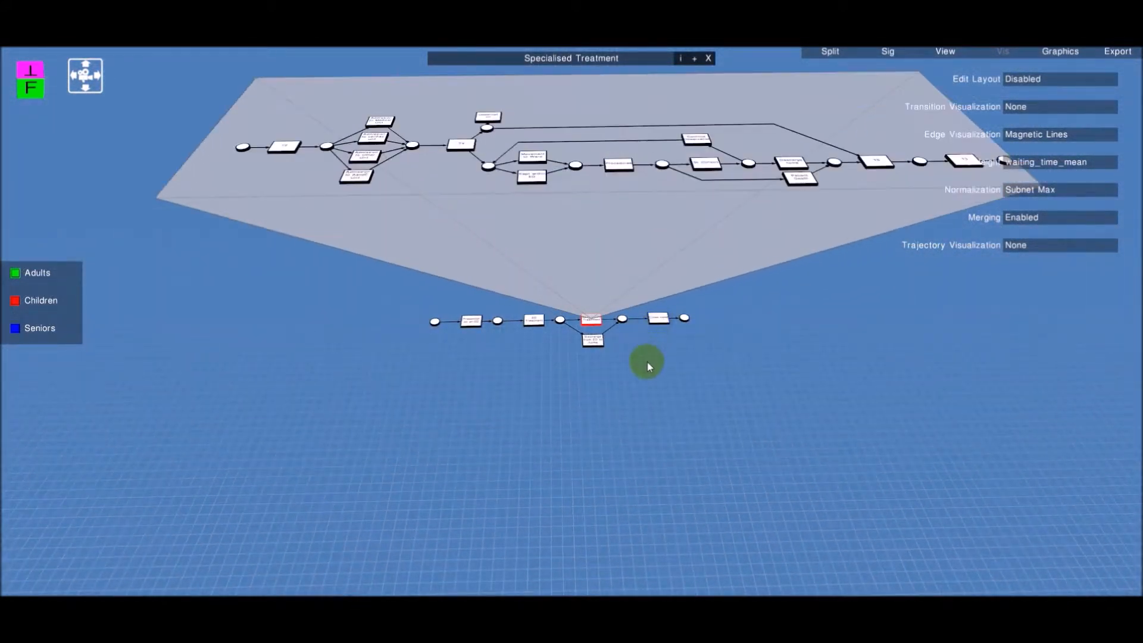
{"action": "left_click", "coordinate": [653, 361]}
{"action": "left_click_drag", "start_coordinate": [388, 334], "coordinate": [443, 317]}
{"action": "key", "text": "w"}
{"action": "key", "text": "s"}
{"action": "key", "text": "w"}
{"action": "key", "text": "w"}
{"action": "key", "text": "w"}
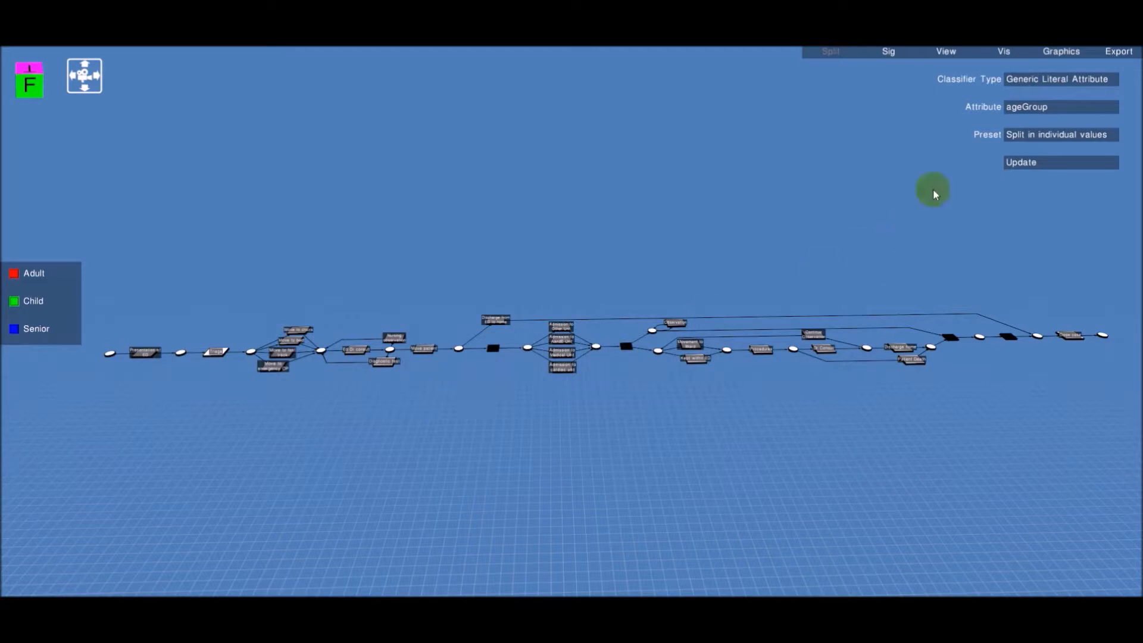
Set the split preset to None and open the cohort configuration
{"action": "left_click", "coordinate": [1031, 137]}
{"action": "left_click", "coordinate": [1031, 137]}
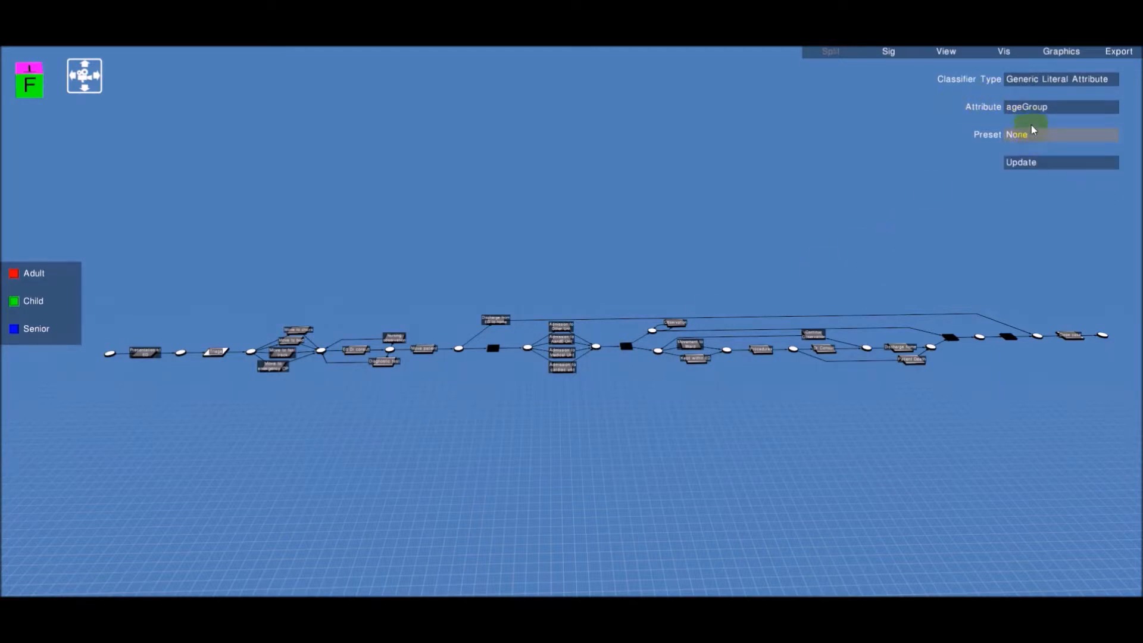
{"action": "left_click", "coordinate": [1034, 163]}
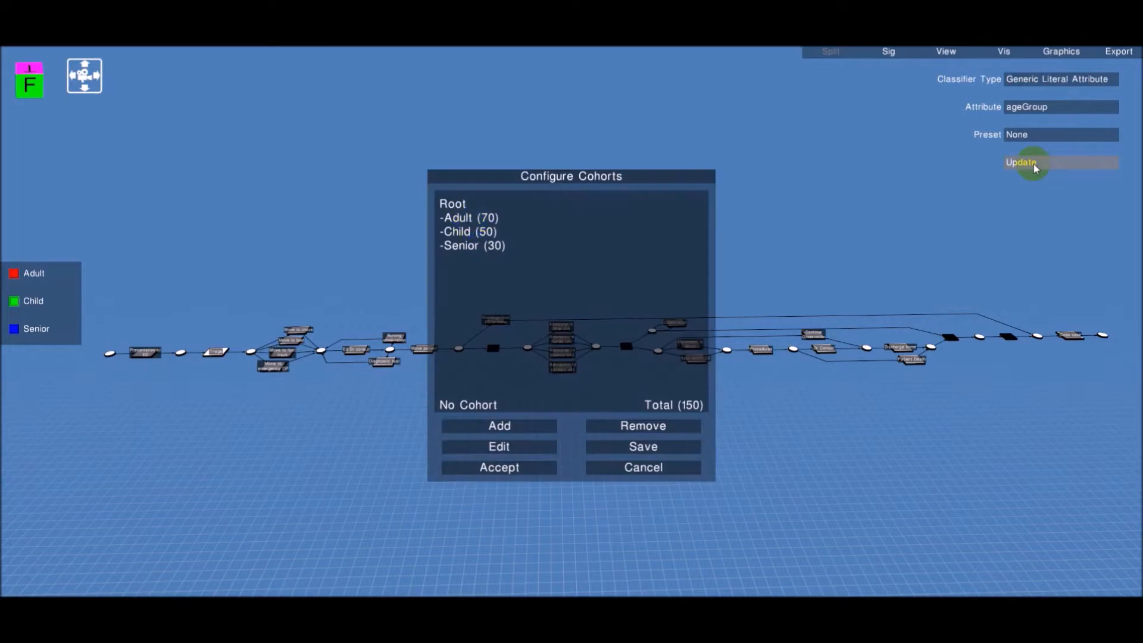
Add a cohort Cohort1 containing only Trace85 by concept:name and accept the cohort configuration
{"action": "left_click", "coordinate": [524, 422]}
{"action": "left_click", "coordinate": [542, 198]}
{"action": "left_click", "coordinate": [482, 246]}
{"action": "left_click", "coordinate": [569, 303]}
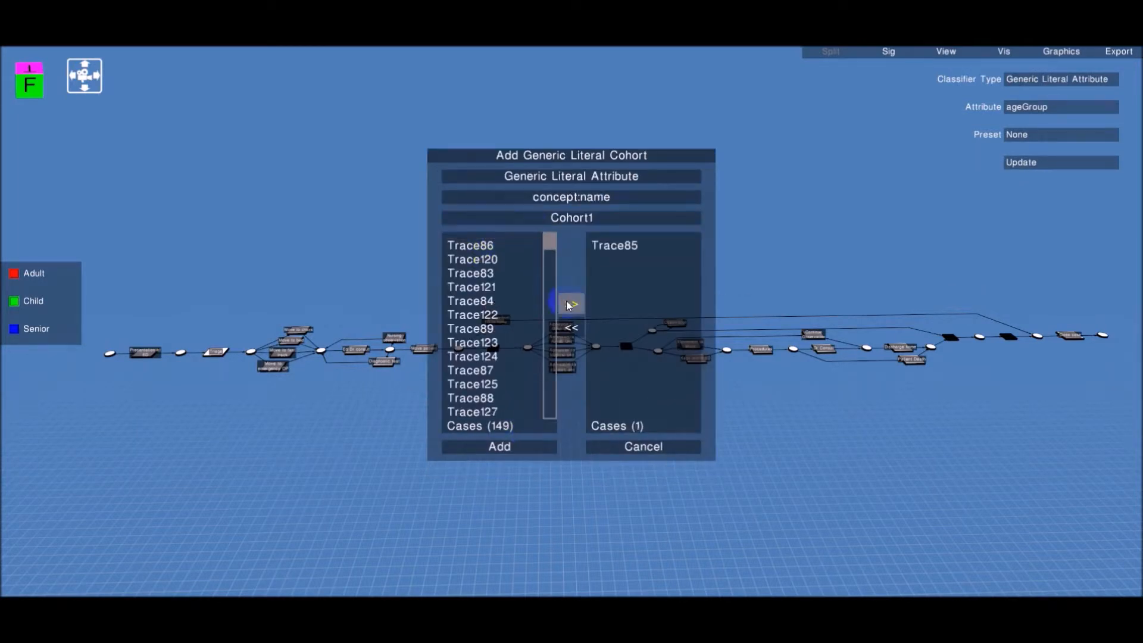
{"action": "left_click", "coordinate": [499, 447]}
{"action": "left_click", "coordinate": [487, 467]}
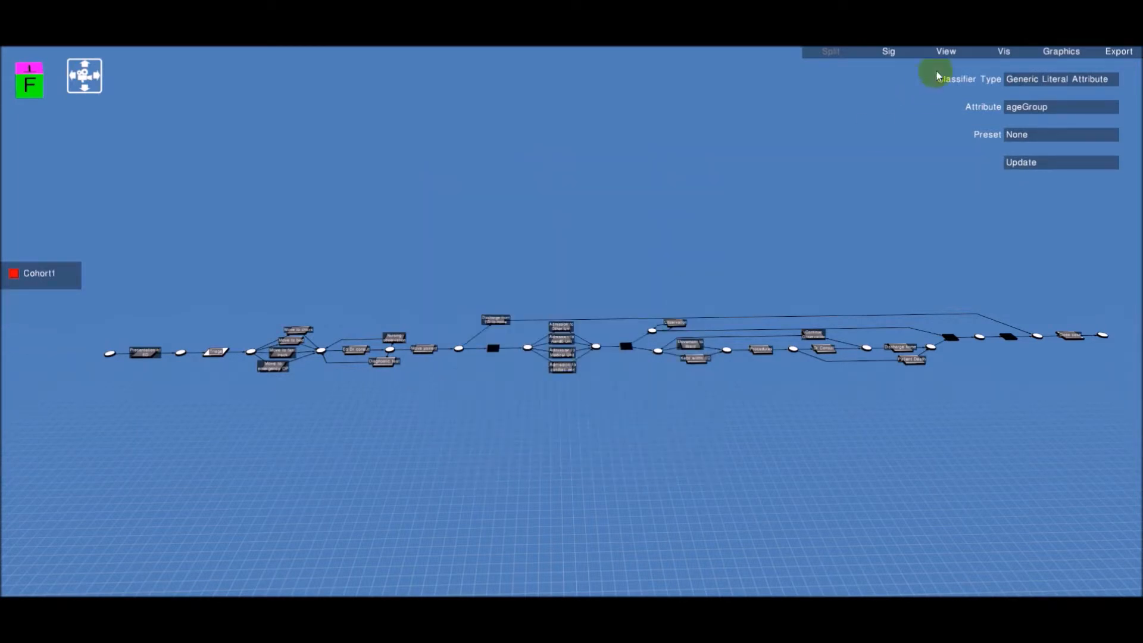
Set the trajectory visualization to Exact
{"action": "left_click", "coordinate": [1002, 53]}
{"action": "left_click", "coordinate": [1031, 165]}
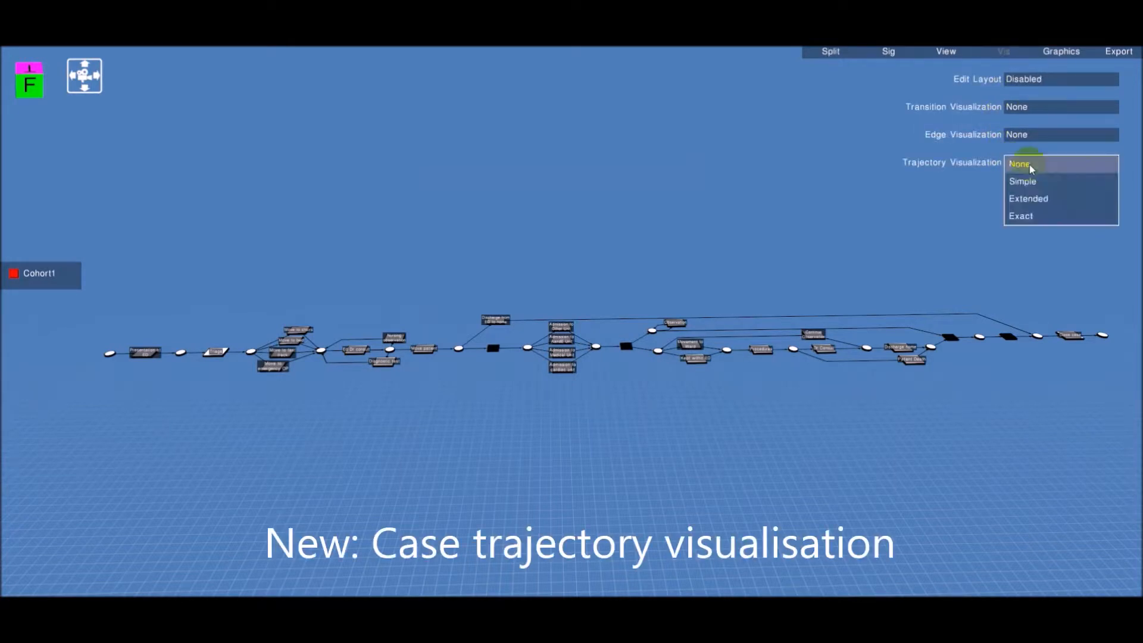
{"action": "left_click", "coordinate": [1025, 216]}
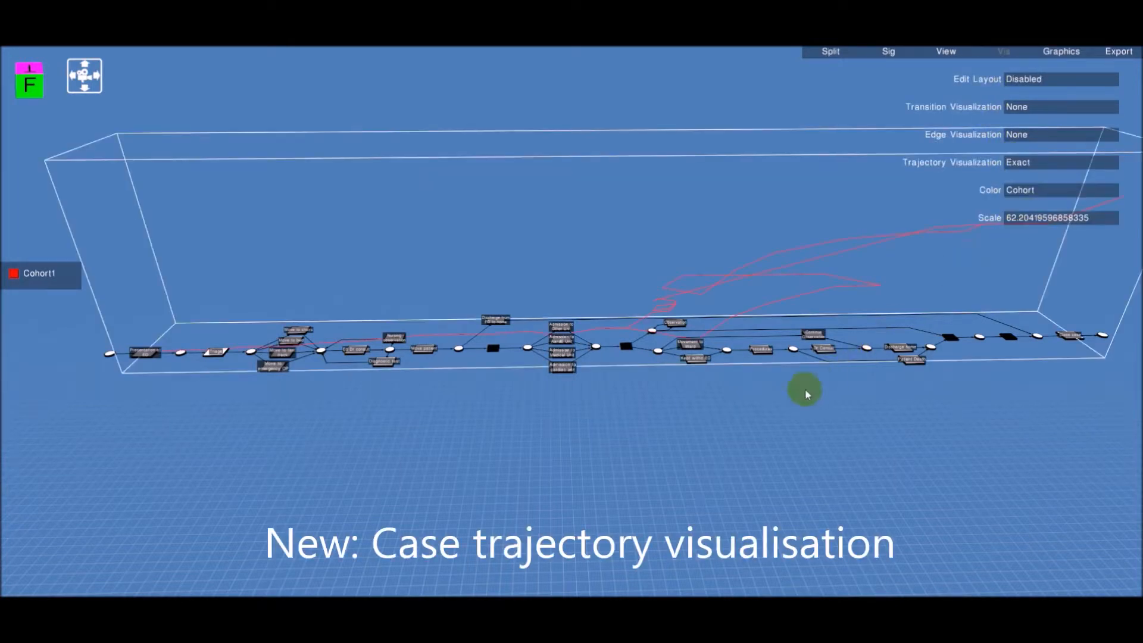
Select several model nodes, including Observation and Kept within ED, to highlight them
{"action": "left_click_drag", "start_coordinate": [781, 405], "coordinate": [780, 395]}
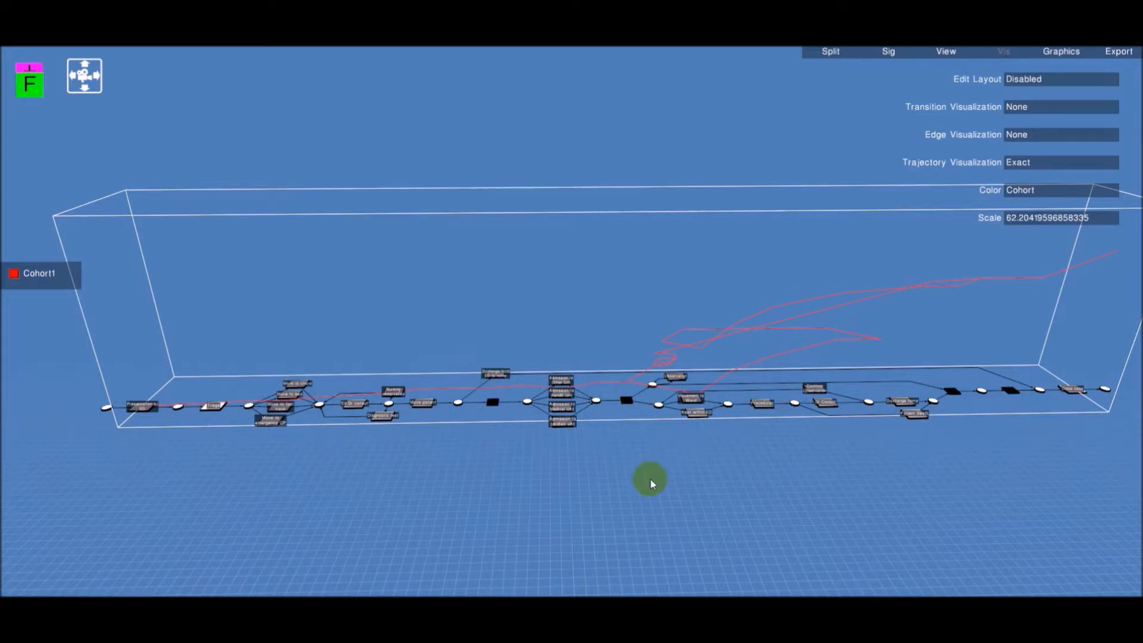
{"action": "mouse_move", "coordinate": [650, 479]}
{"action": "left_mouse_down"}
{"action": "mouse_move", "coordinate": [558, 489]}
{"action": "mouse_move", "coordinate": [643, 486]}
{"action": "left_mouse_up"}
{"action": "key", "text": "w"}
{"action": "key", "text": "s"}
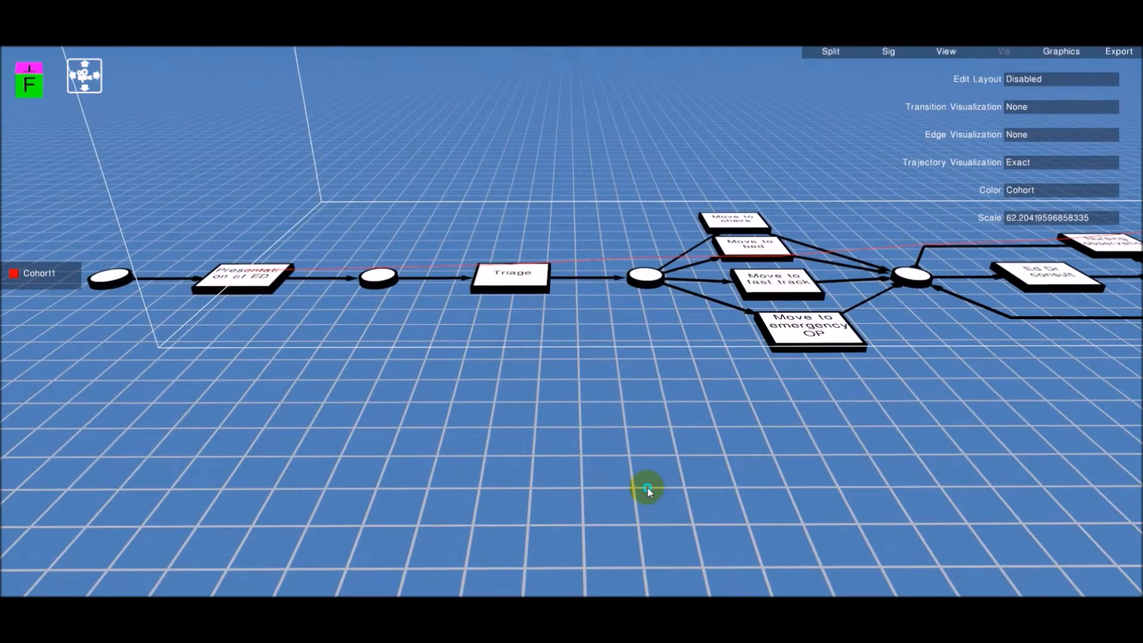
{"action": "mouse_move", "coordinate": [648, 487]}
{"action": "left_mouse_down"}
{"action": "mouse_move", "coordinate": [646, 474]}
{"action": "mouse_move", "coordinate": [662, 477]}
{"action": "mouse_move", "coordinate": [649, 468]}
{"action": "left_mouse_up"}
{"action": "left_click", "coordinate": [503, 360]}
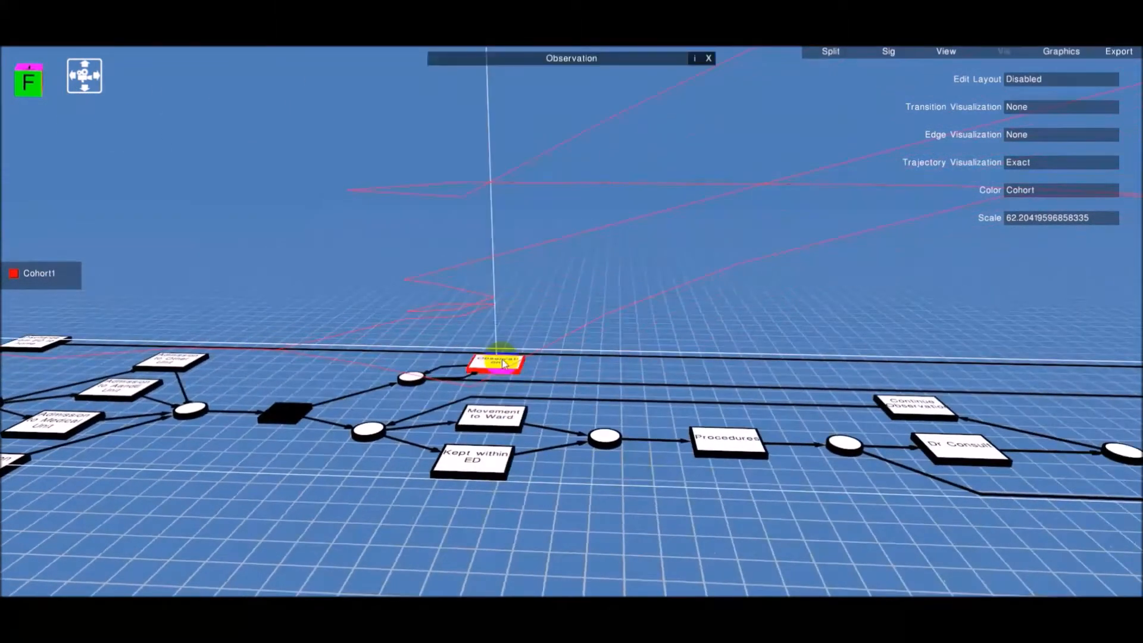
{"action": "left_click", "coordinate": [412, 377]}
{"action": "left_click", "coordinate": [470, 459]}
{"action": "left_click_drag", "start_coordinate": [473, 464], "coordinate": [494, 483]}
{"action": "left_click", "coordinate": [809, 400]}
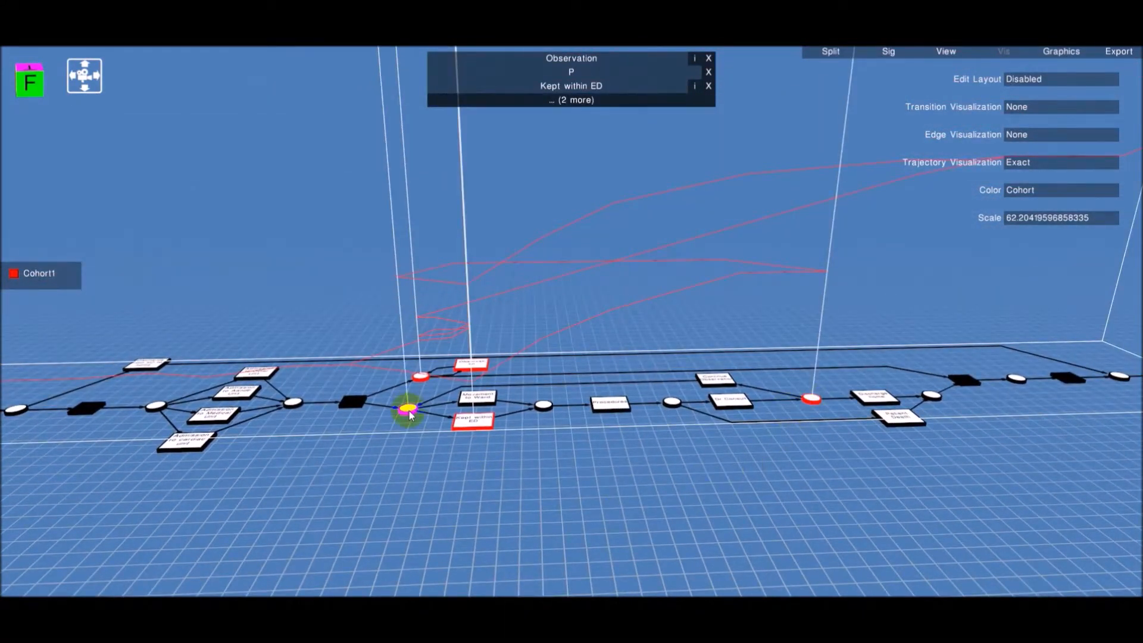
Split the cohorts into the individual ageGroup values and update
{"action": "left_click_drag", "start_coordinate": [655, 426], "coordinate": [521, 543]}
{"action": "left_click", "coordinate": [801, 475]}
{"action": "left_click_drag", "start_coordinate": [879, 560], "coordinate": [827, 591]}
{"action": "scroll", "coordinate": [843, 591], "scroll_direction": "down", "scroll_amount": 5}
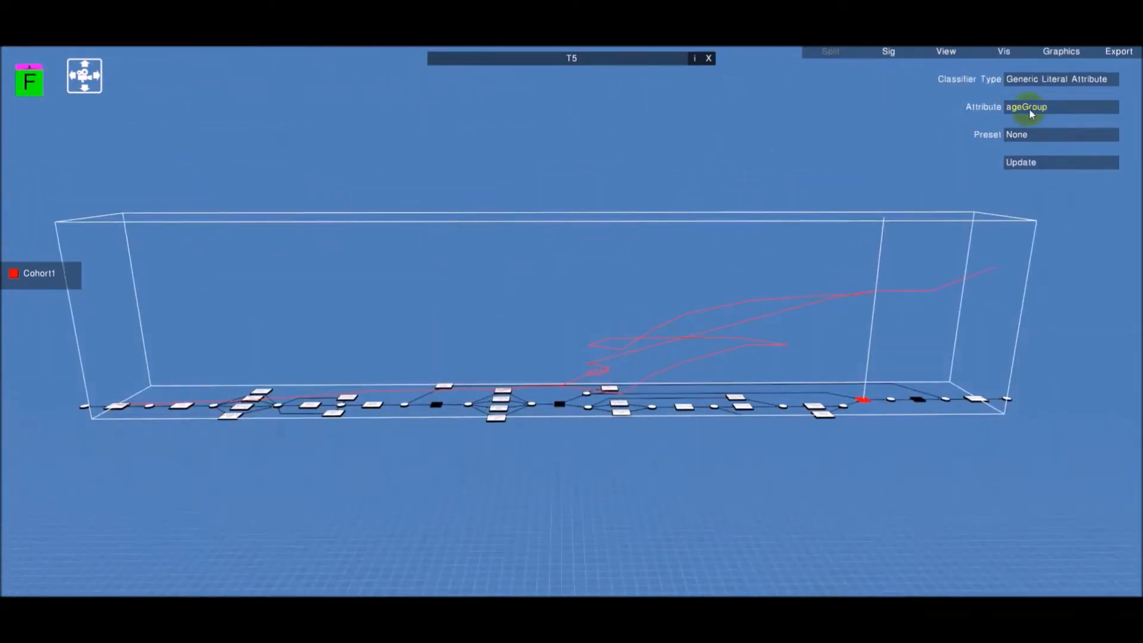
{"action": "left_click", "coordinate": [1017, 137]}
{"action": "left_click", "coordinate": [1022, 187]}
{"action": "left_click", "coordinate": [1024, 163]}
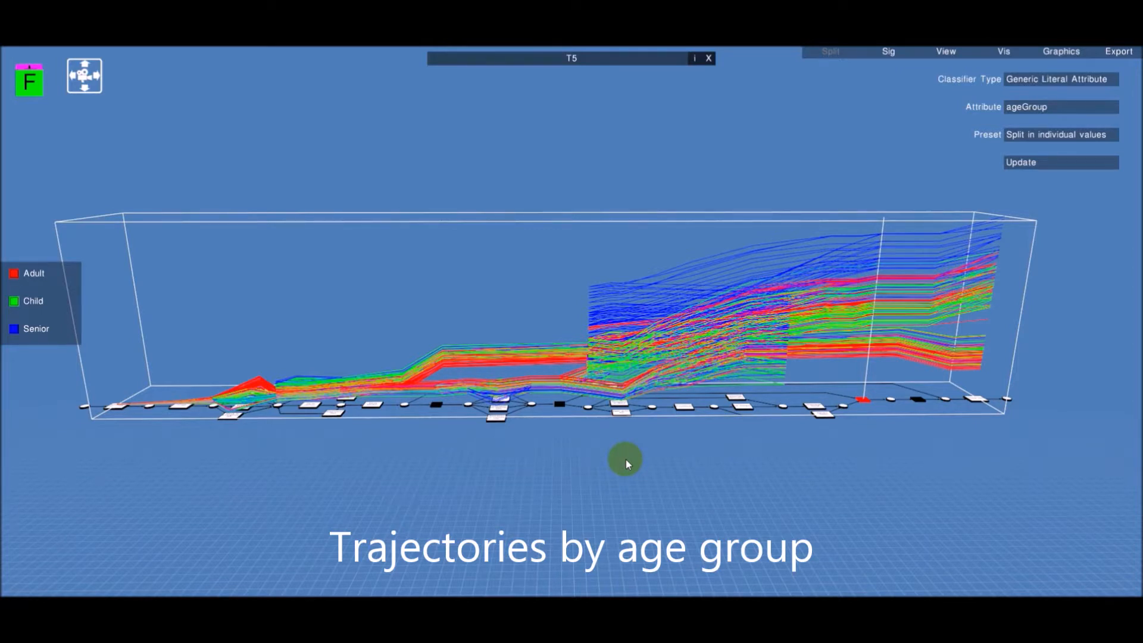
Reset the split preset to None, open the cohort configuration and remove the Adult, Child and Senior cohorts
{"action": "left_click", "coordinate": [1020, 137]}
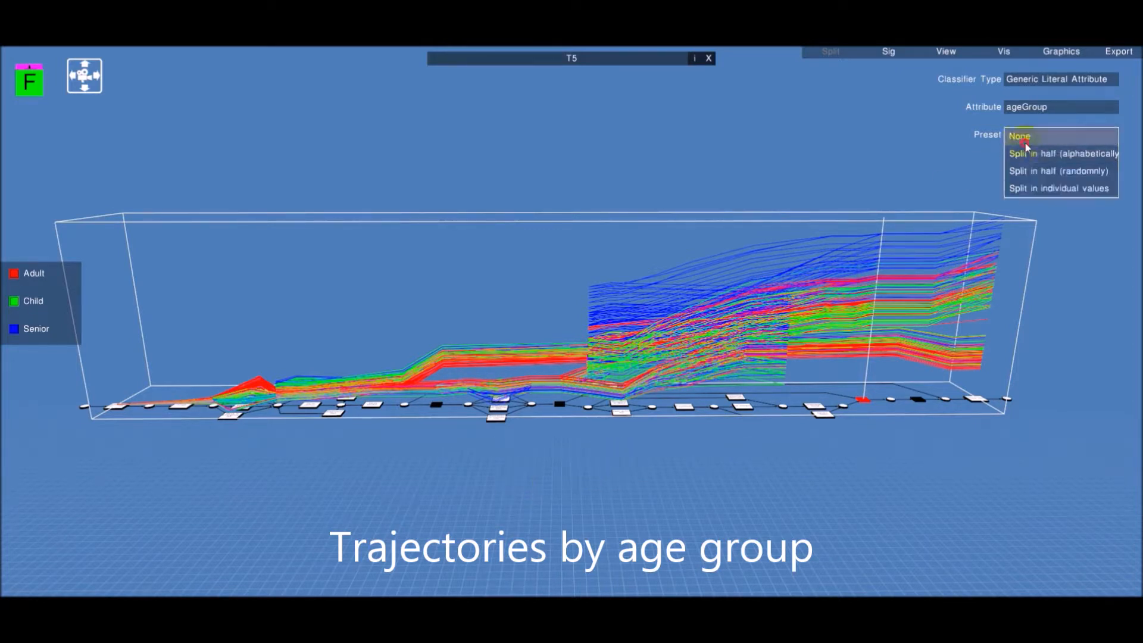
{"action": "left_click", "coordinate": [1025, 142]}
{"action": "left_click", "coordinate": [1025, 163]}
{"action": "left_click", "coordinate": [584, 219]}
{"action": "left_click", "coordinate": [583, 232]}
{"action": "left_click", "coordinate": [583, 246]}
{"action": "left_click", "coordinate": [619, 426]}
Add a cohort named Minor using the severity attribute with the Minor value
{"action": "left_click", "coordinate": [519, 427]}
{"action": "left_click", "coordinate": [539, 198]}
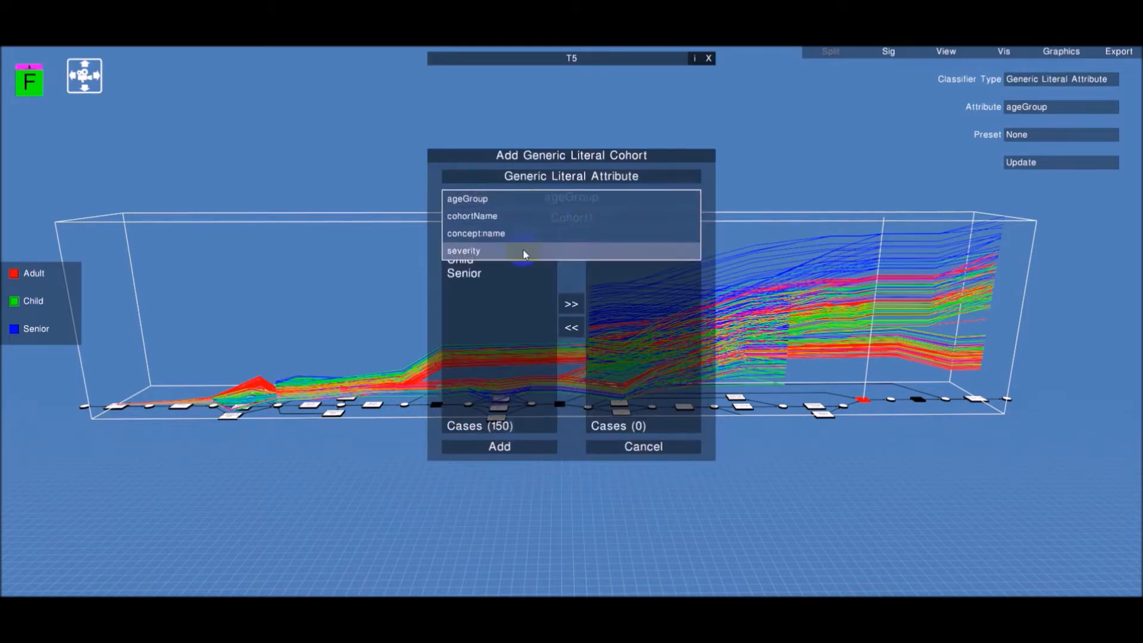
{"action": "left_click", "coordinate": [525, 253]}
{"action": "double_click", "coordinate": [470, 259]}
{"action": "left_click", "coordinate": [600, 220]}
{"action": "type", "text": "Mi"}
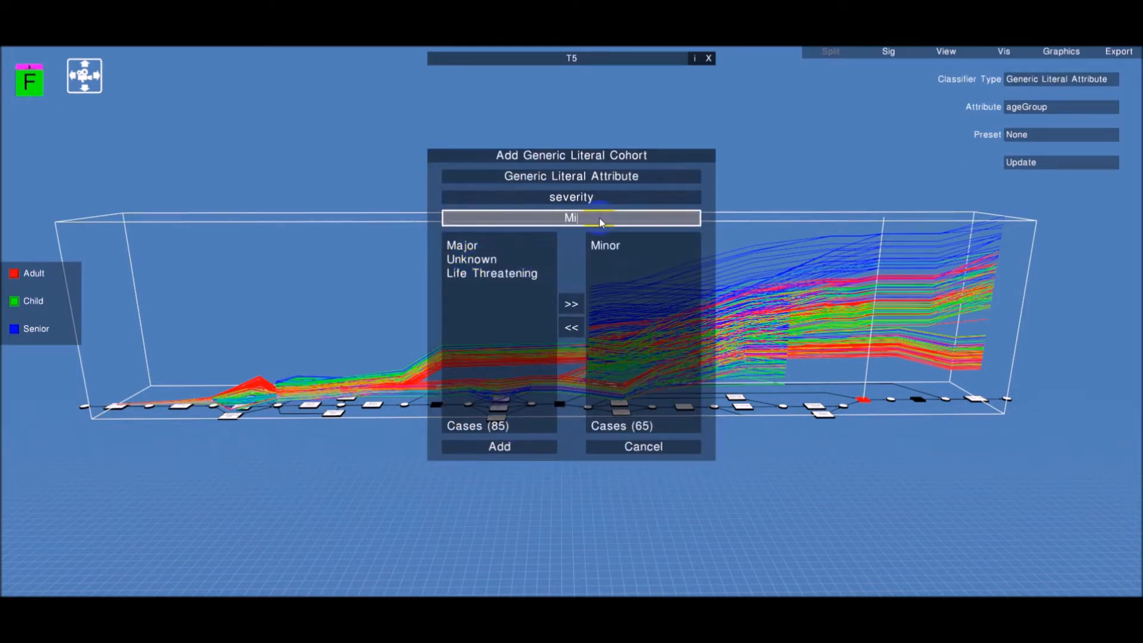
{"action": "type", "text": "nor"}
{"action": "left_click", "coordinate": [522, 445]}
Add a cohort named Major containing the Major severity value
{"action": "double_click", "coordinate": [465, 248]}
{"action": "left_click", "coordinate": [608, 219]}
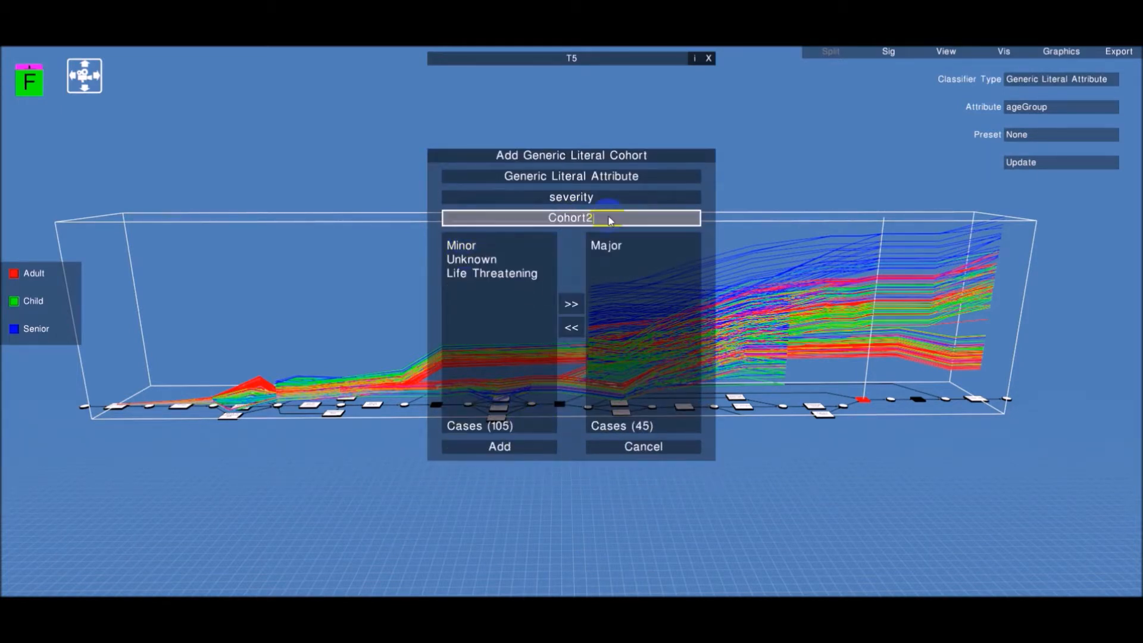
{"action": "type", "text": "Major"}
{"action": "left_click", "coordinate": [513, 446]}
Add a cohort named LifeThreatening containing the Life Threatening severity value
{"action": "left_click", "coordinate": [501, 426]}
{"action": "double_click", "coordinate": [465, 289]}
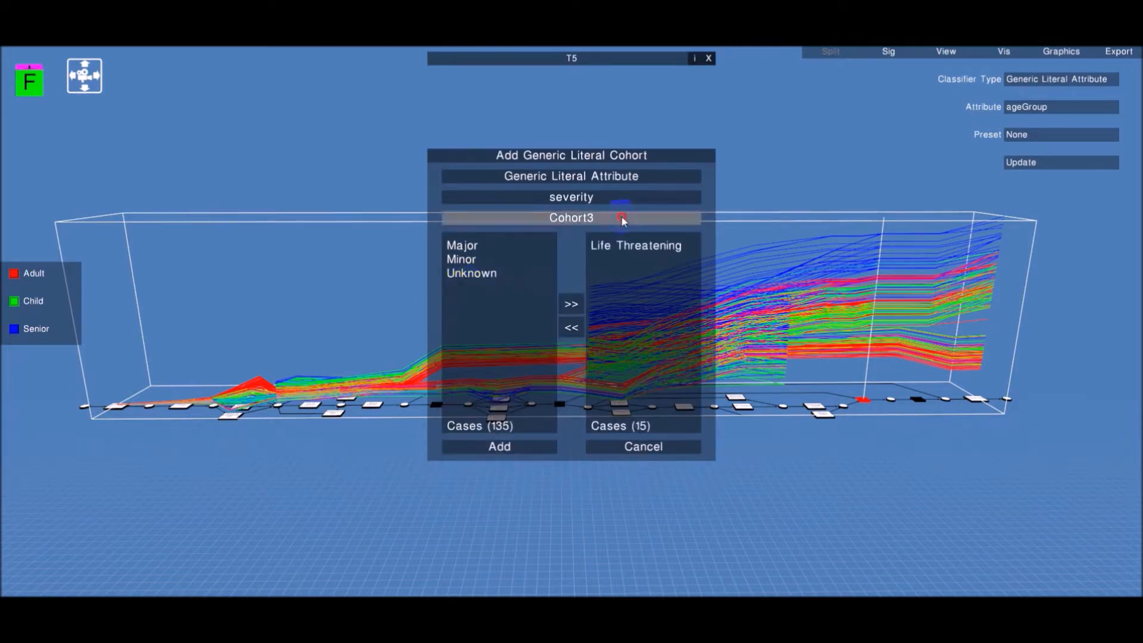
{"action": "left_click", "coordinate": [622, 220]}
{"action": "type", "text": "LifeThreatening"}
{"action": "left_click", "coordinate": [500, 446]}
Add a cohort named Unknown containing the Unknown severity value and apply the configuration
{"action": "left_click", "coordinate": [500, 427]}
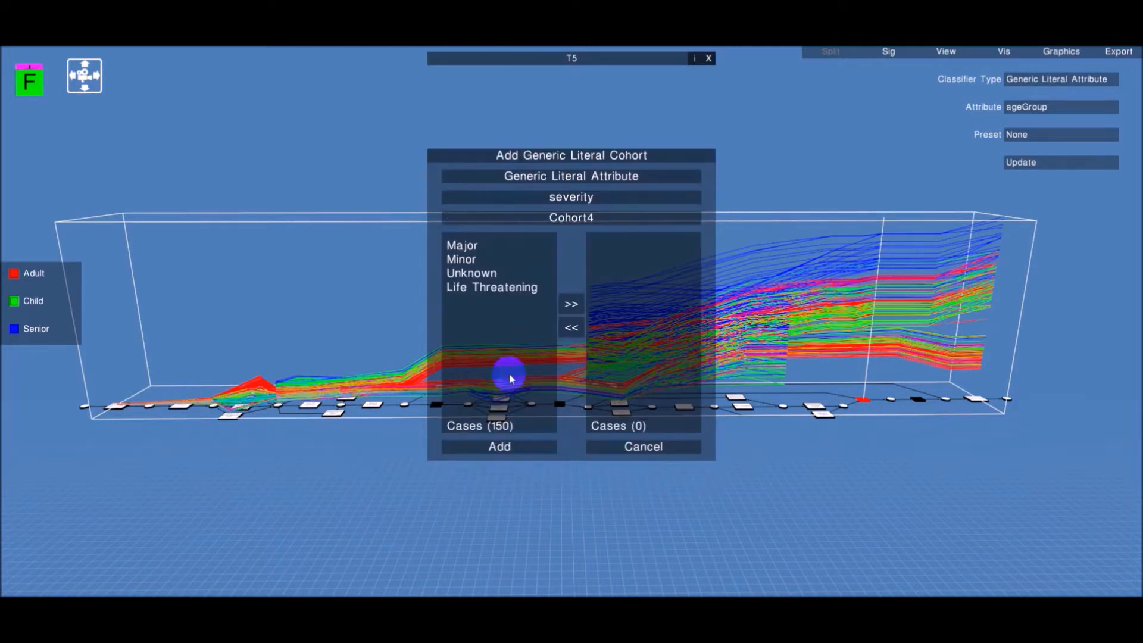
{"action": "double_click", "coordinate": [470, 273]}
{"action": "left_click", "coordinate": [608, 219]}
{"action": "type", "text": "Unknown"}
{"action": "left_click", "coordinate": [502, 442]}
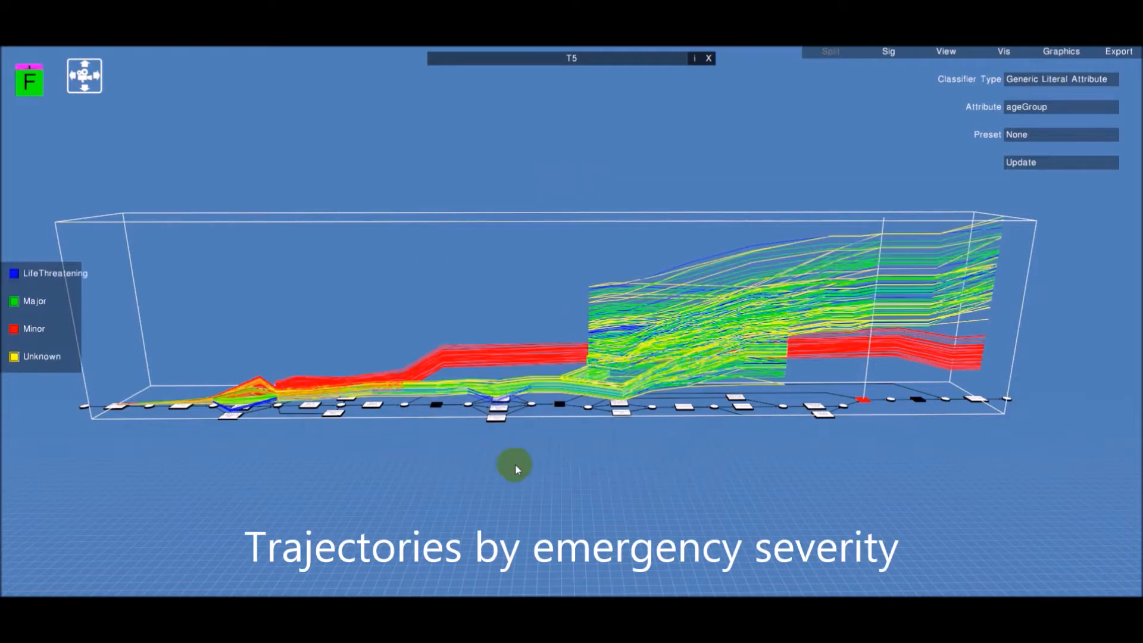
Open the cohort configuration and remove the Major, LifeThreatening and Unknown cohorts
{"action": "mouse_move", "coordinate": [534, 459]}
{"action": "left_mouse_down"}
{"action": "mouse_move", "coordinate": [467, 455]}
{"action": "mouse_move", "coordinate": [500, 484]}
{"action": "mouse_move", "coordinate": [567, 484]}
{"action": "mouse_move", "coordinate": [530, 478]}
{"action": "mouse_move", "coordinate": [518, 455]}
{"action": "mouse_move", "coordinate": [536, 515]}
{"action": "mouse_move", "coordinate": [630, 445]}
{"action": "mouse_move", "coordinate": [534, 468]}
{"action": "left_mouse_up"}
{"action": "key", "text": "w"}
{"action": "key", "text": "d"}
{"action": "key", "text": "d"}
{"action": "key", "text": "s"}
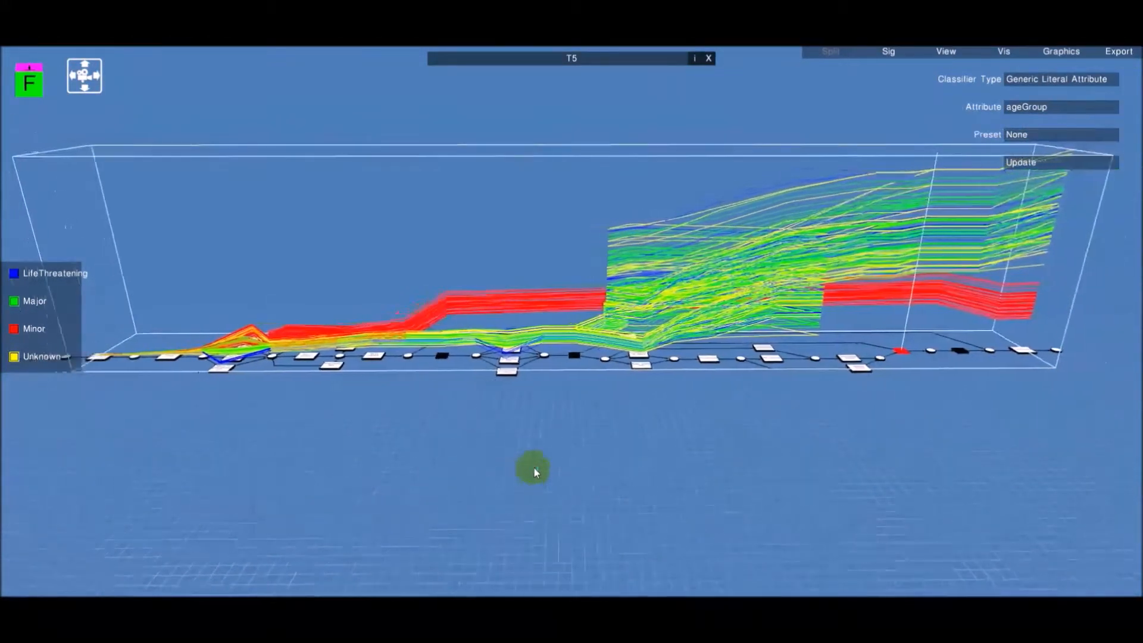
{"action": "key", "text": "a"}
{"action": "left_click", "coordinate": [1015, 160]}
{"action": "left_click", "coordinate": [484, 235]}
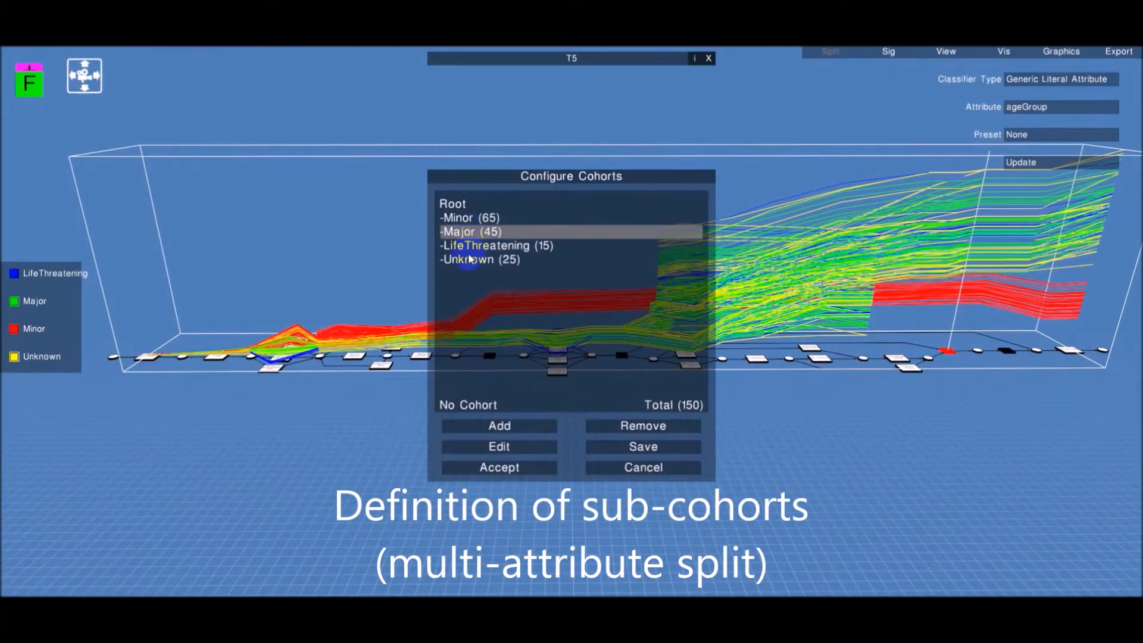
{"action": "left_click", "coordinate": [471, 247], "text": "ctrl"}
{"action": "left_click", "coordinate": [475, 261], "text": "ctrl"}
{"action": "left_click", "coordinate": [632, 427]}
Add a cohort named Other containing the Major, Unknown and Life Threatening severity values
{"action": "left_click", "coordinate": [512, 426]}
{"action": "left_click", "coordinate": [554, 198]}
{"action": "left_click", "coordinate": [539, 250]}
{"action": "left_click", "coordinate": [467, 246]}
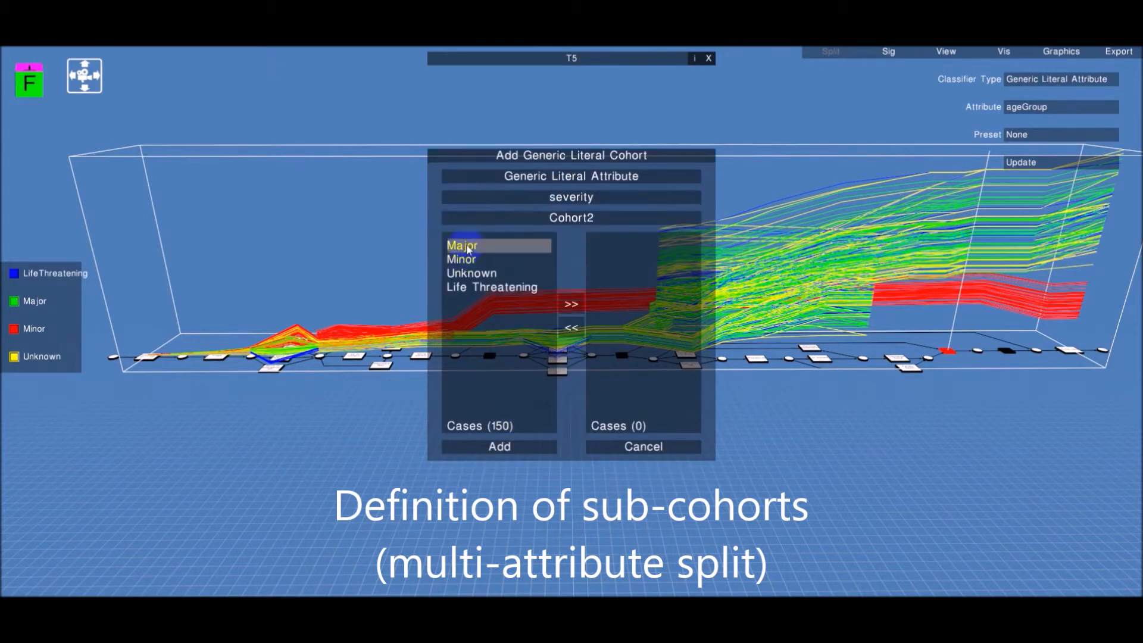
{"action": "left_click", "coordinate": [473, 273], "text": "ctrl"}
{"action": "left_click", "coordinate": [476, 287], "text": "ctrl"}
{"action": "left_click", "coordinate": [567, 305]}
{"action": "left_click", "coordinate": [601, 219]}
{"action": "key", "text": "BackSpace"}
{"action": "key", "text": "BackSpace"}
{"action": "key", "text": "BackSpace"}
{"action": "key", "text": "BackSpace"}
{"action": "key", "text": "BackSpace"}
{"action": "key", "text": "BackSpace"}
{"action": "key", "text": "BackSpace"}
{"action": "type", "text": "Other"}
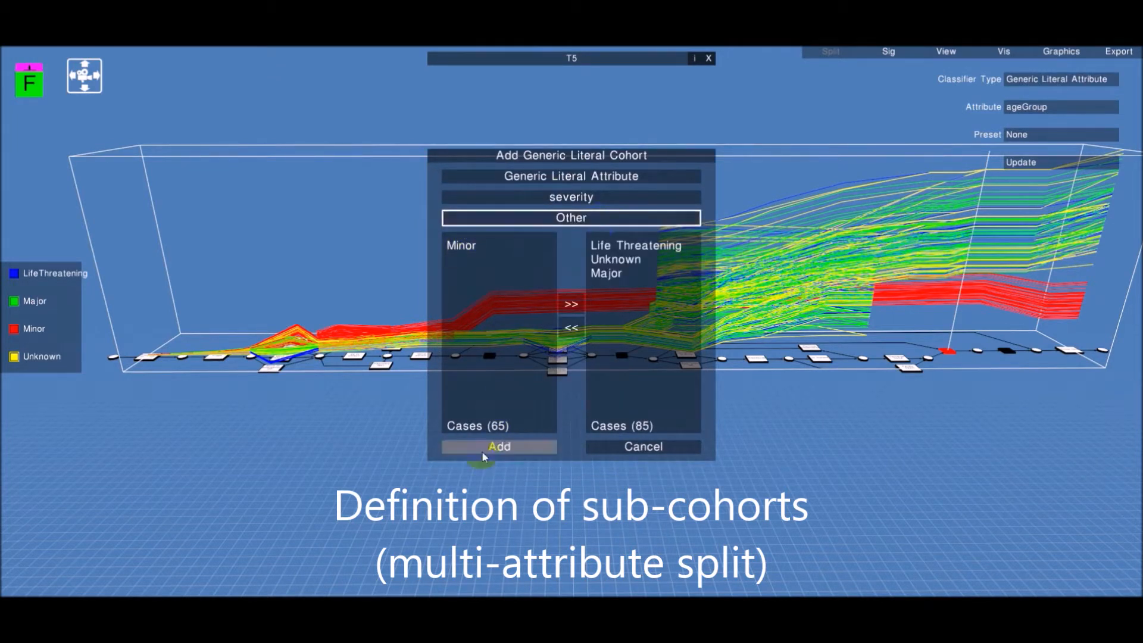
{"action": "left_click", "coordinate": [481, 451]}
Add a sub-cohort named Children using the ageGroup attribute with the Child value
{"action": "left_click", "coordinate": [470, 428]}
{"action": "left_click", "coordinate": [559, 200]}
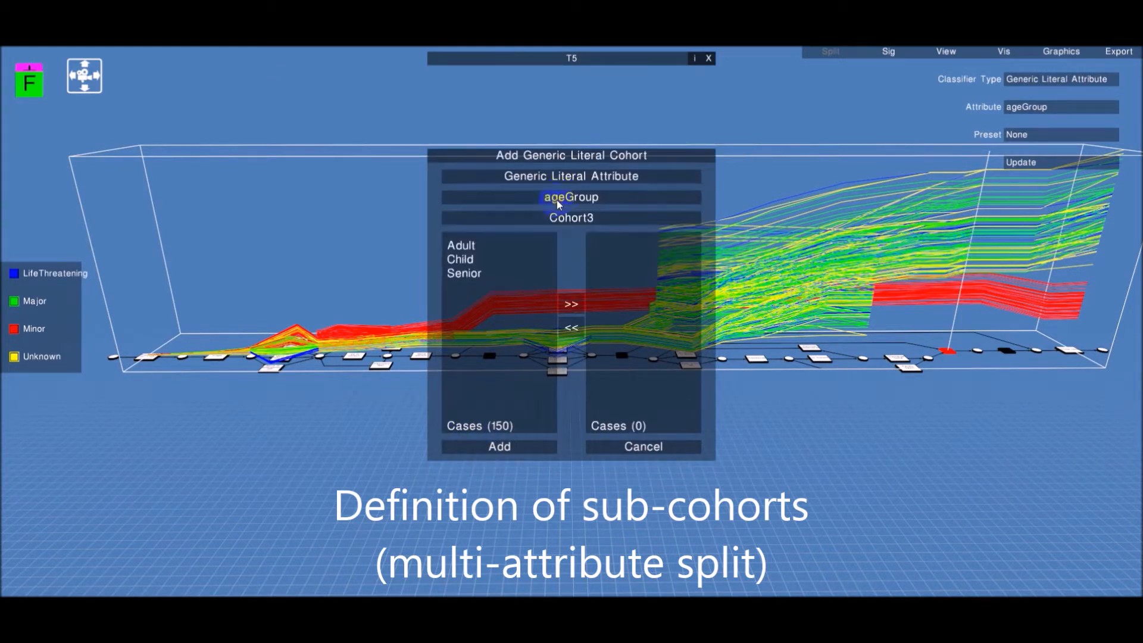
{"action": "double_click", "coordinate": [469, 259]}
{"action": "left_click", "coordinate": [598, 219]}
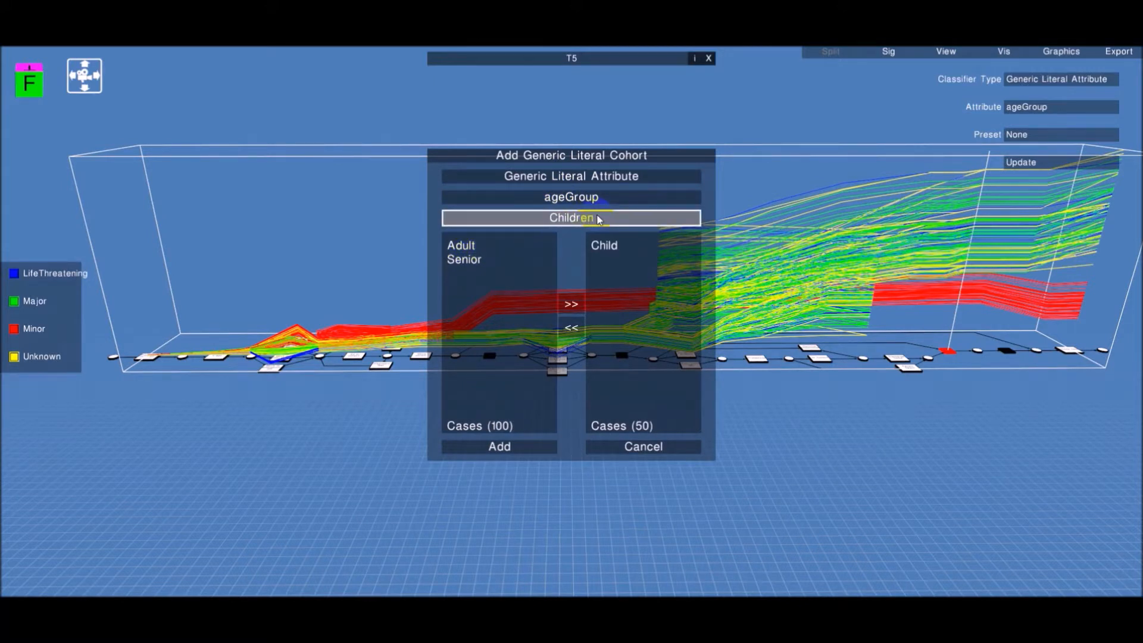
{"action": "left_click", "coordinate": [499, 446]}
Add a sub-cohort named Adults containing the Adult ageGroup value
{"action": "left_click", "coordinate": [477, 426]}
{"action": "double_click", "coordinate": [462, 245]}
{"action": "left_click", "coordinate": [601, 219]}
{"action": "type", "text": "Adu"}
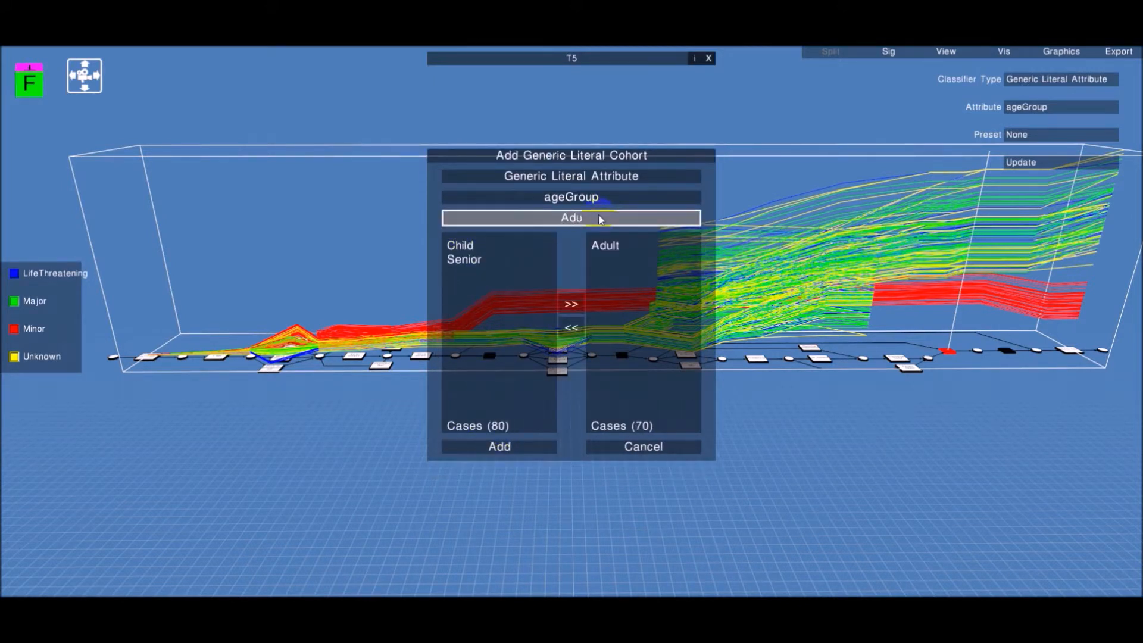
{"action": "type", "text": "lts"}
{"action": "left_click", "coordinate": [500, 446]}
Add a sub-cohort named Seniors containing the Senior ageGroup value and accept the configuration
{"action": "left_click", "coordinate": [476, 425]}
{"action": "double_click", "coordinate": [465, 274]}
{"action": "left_click", "coordinate": [595, 216]}
{"action": "type", "text": "S"}
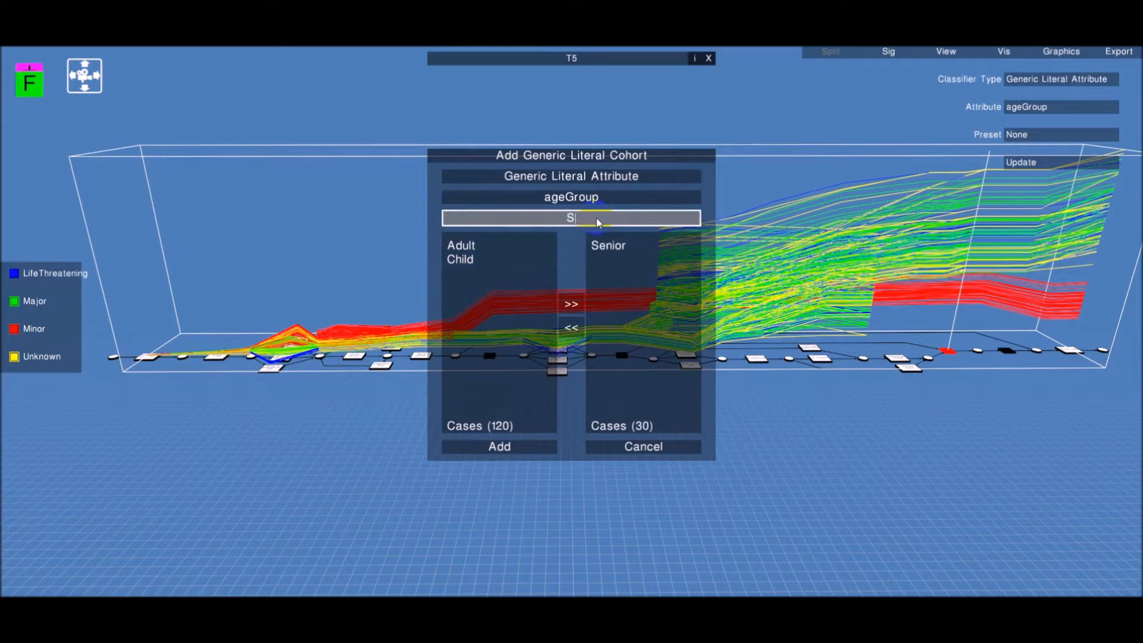
{"action": "type", "text": "eniors"}
{"action": "left_click", "coordinate": [500, 447]}
{"action": "left_click", "coordinate": [494, 468]}
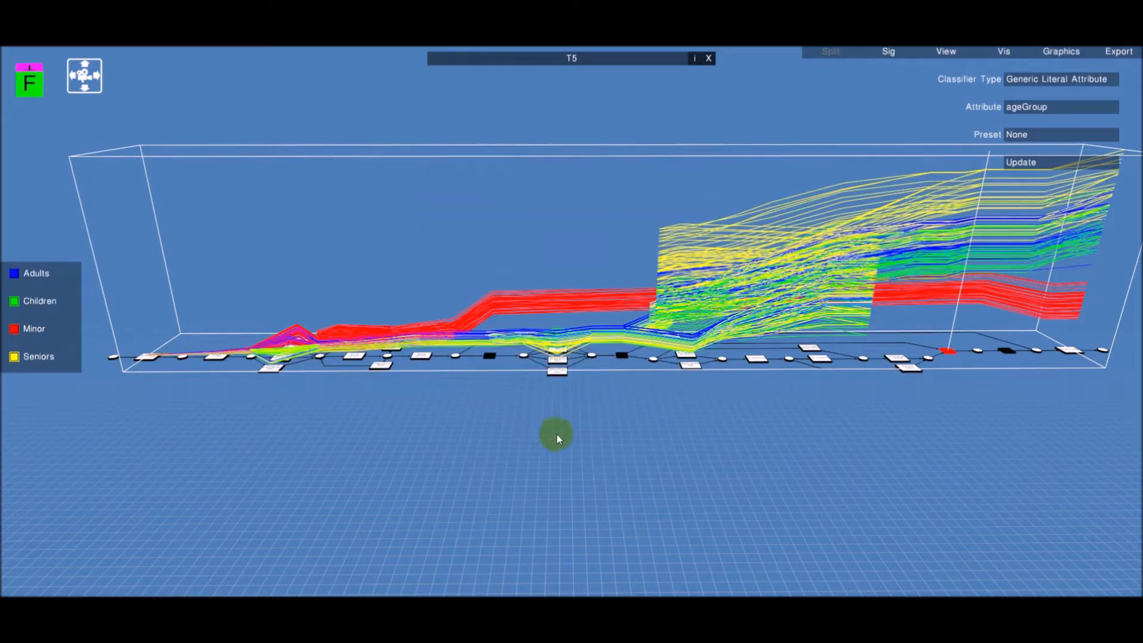
Hide the Minor cohort's trajectories
{"action": "left_click", "coordinate": [18, 330]}
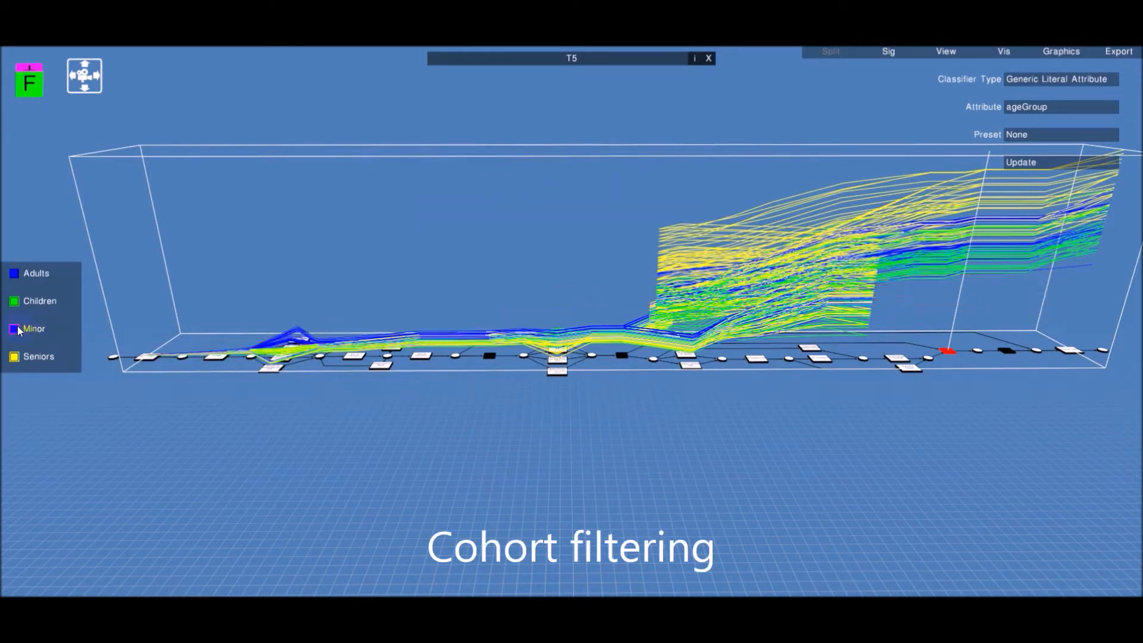
{"action": "left_click", "coordinate": [231, 408]}
{"action": "left_click_drag", "start_coordinate": [349, 431], "coordinate": [369, 404]}
{"action": "key", "text": "d"}
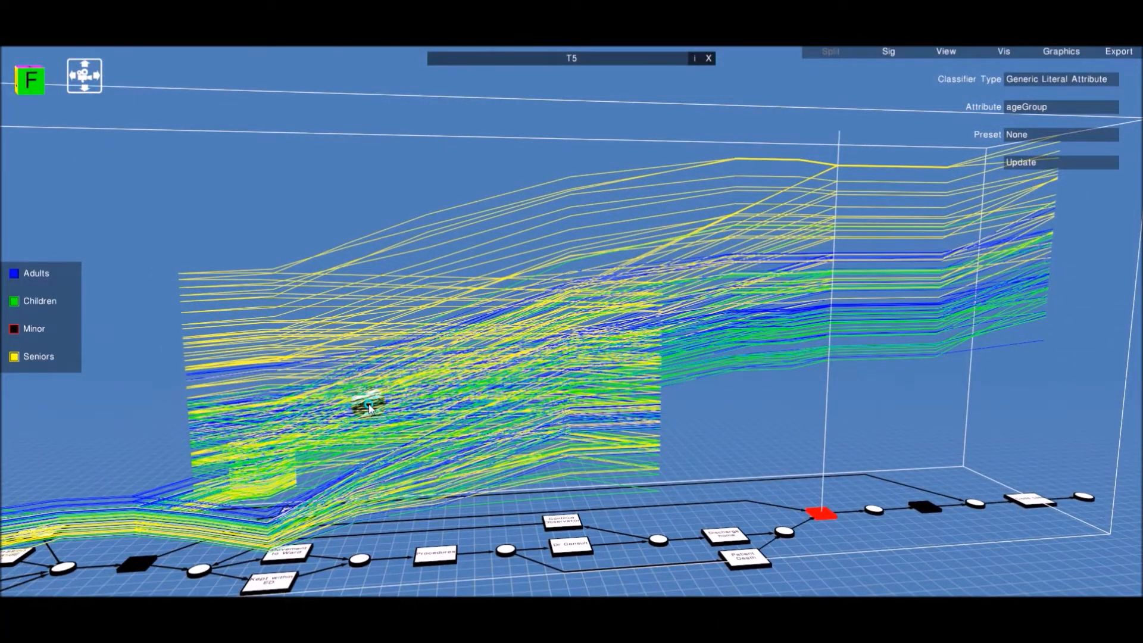
Toggle the Seniors, Children and Adults cohorts off and on to compare their trajectories
{"action": "left_click", "coordinate": [17, 356]}
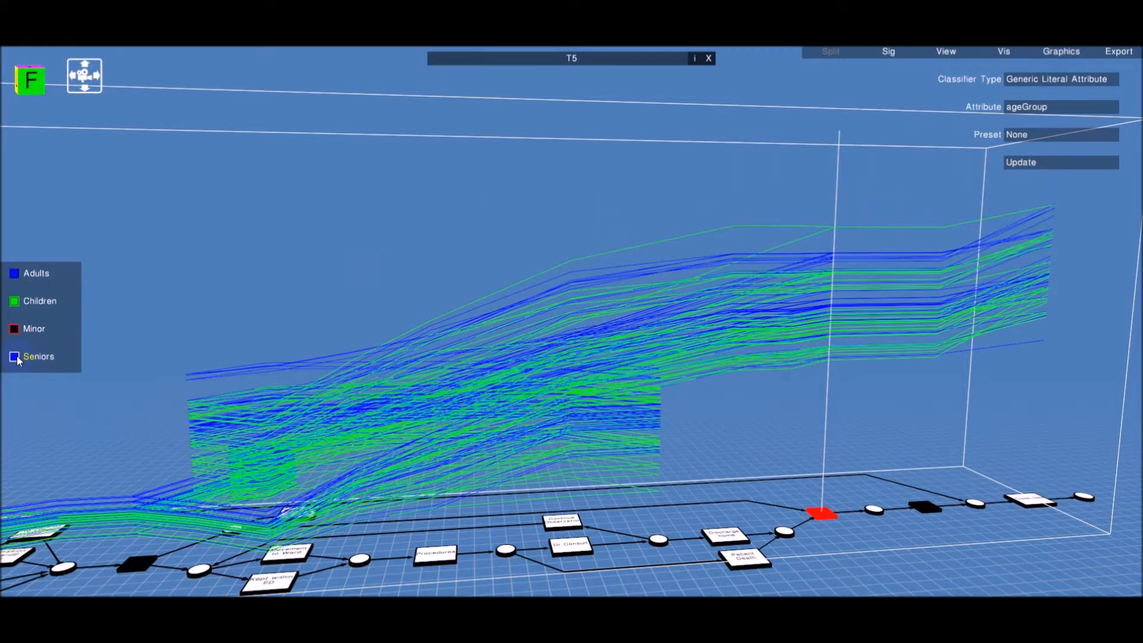
{"action": "left_click", "coordinate": [17, 356]}
{"action": "left_click", "coordinate": [17, 302]}
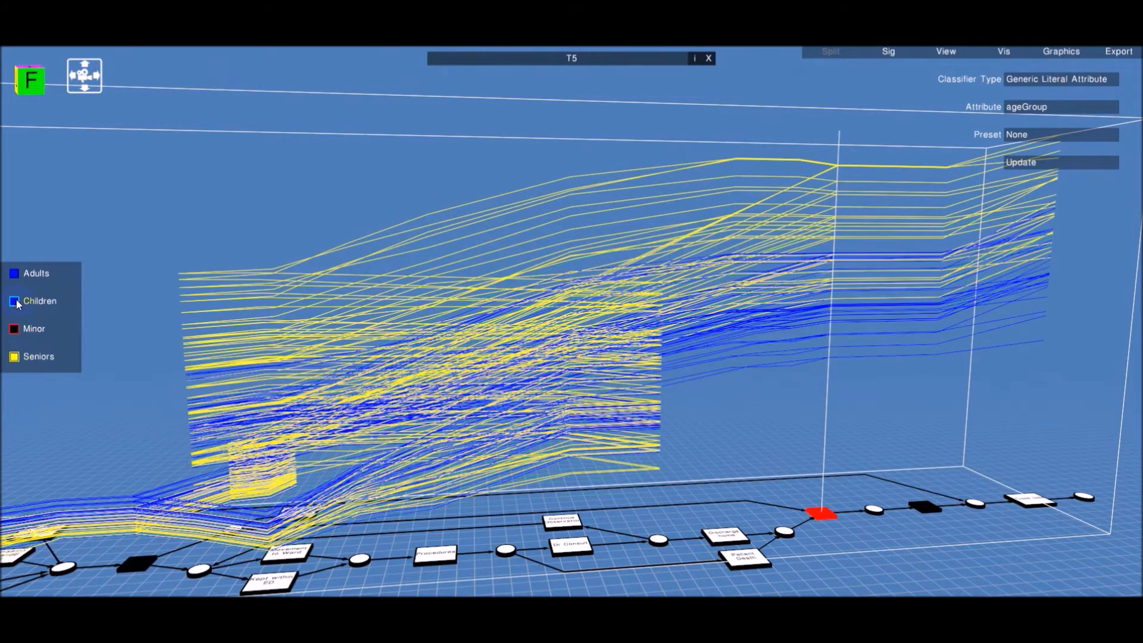
{"action": "left_click", "coordinate": [17, 275]}
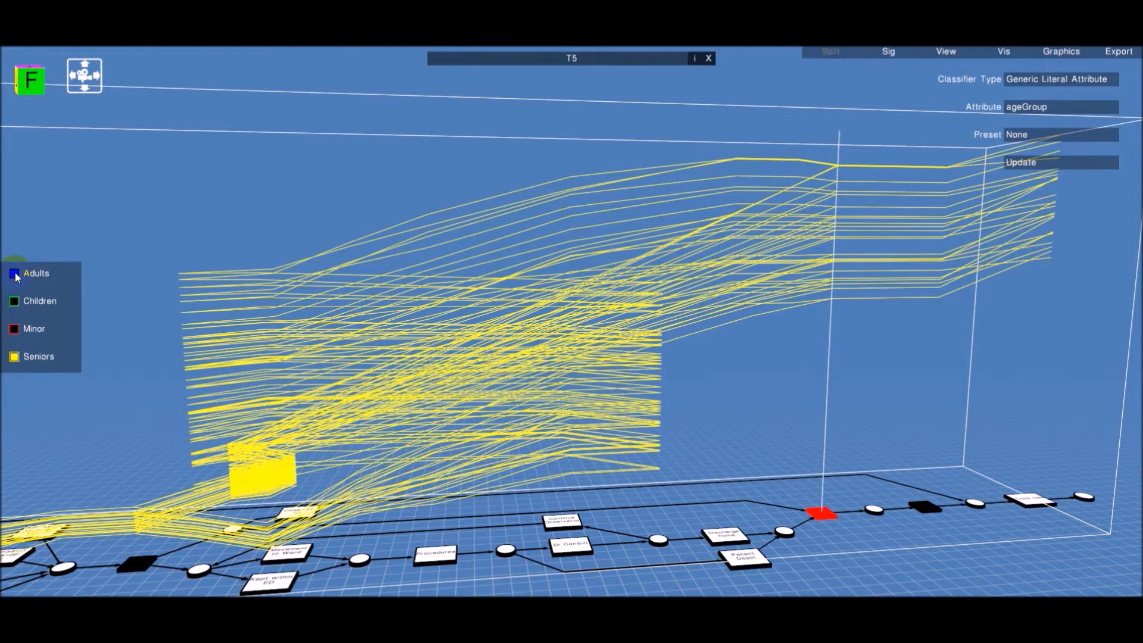
{"action": "left_click", "coordinate": [15, 274]}
{"action": "left_click", "coordinate": [16, 306]}
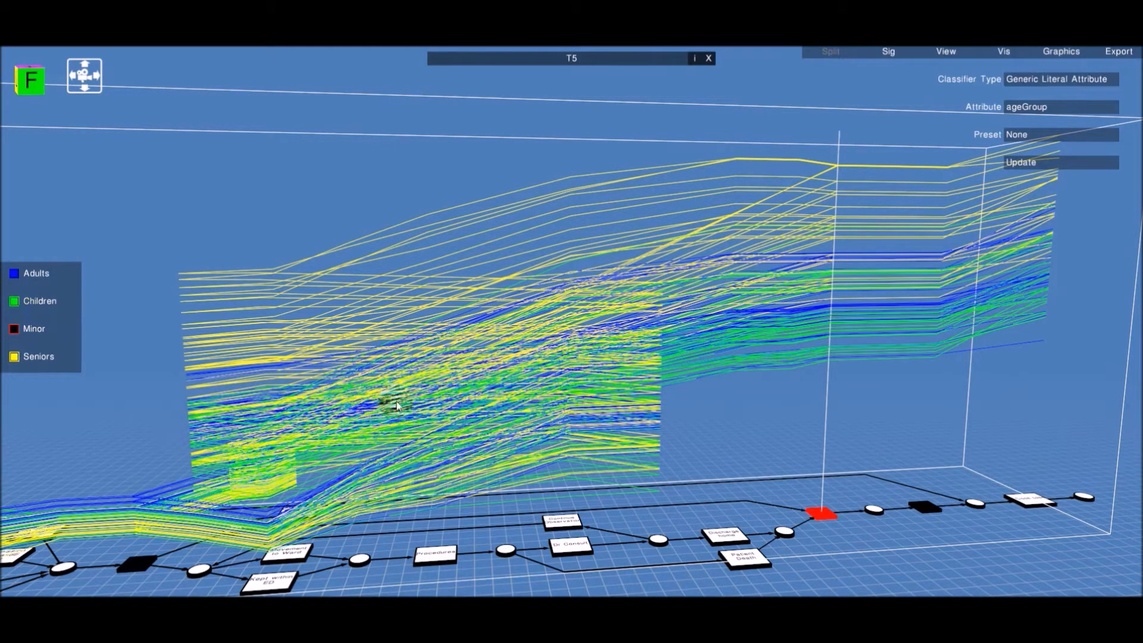
{"action": "left_click_drag", "start_coordinate": [397, 407], "coordinate": [745, 434]}
{"action": "key", "text": "a"}
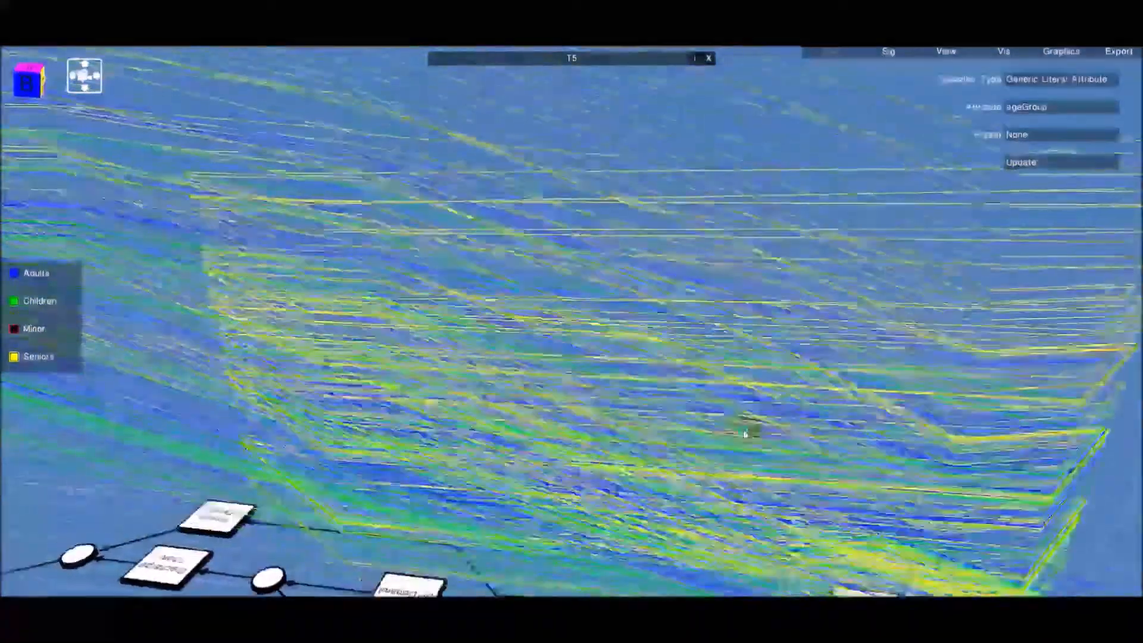
{"action": "key", "text": "s"}
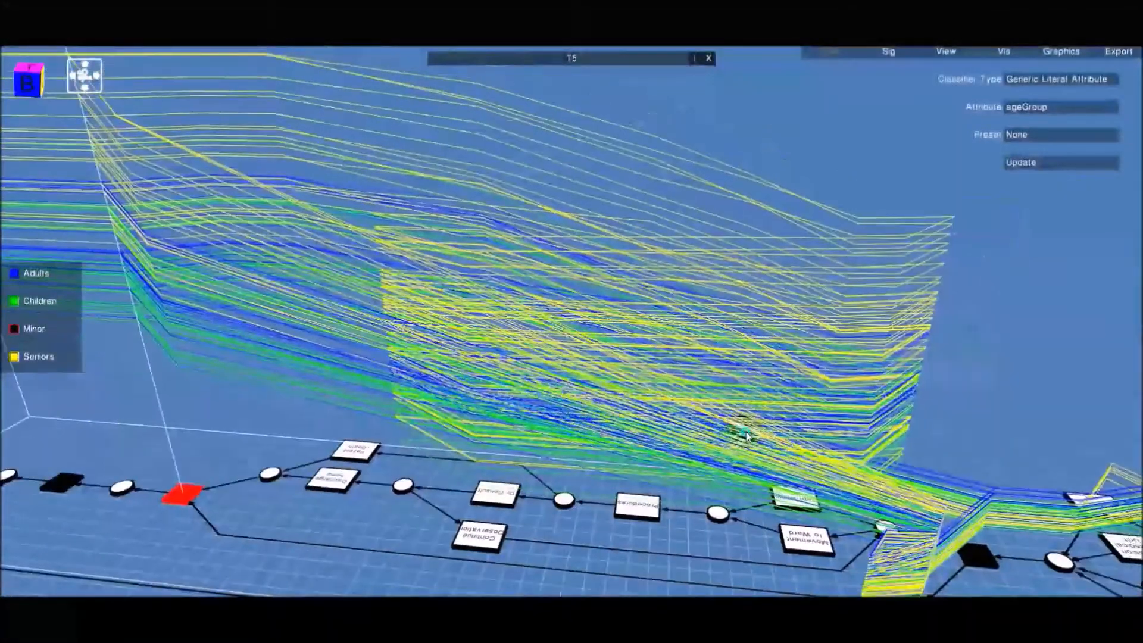
{"action": "mouse_move", "coordinate": [748, 436]}
{"action": "left_mouse_down"}
{"action": "mouse_move", "coordinate": [824, 429]}
{"action": "mouse_move", "coordinate": [714, 424]}
{"action": "mouse_move", "coordinate": [733, 416]}
{"action": "mouse_move", "coordinate": [743, 427]}
{"action": "left_mouse_up"}
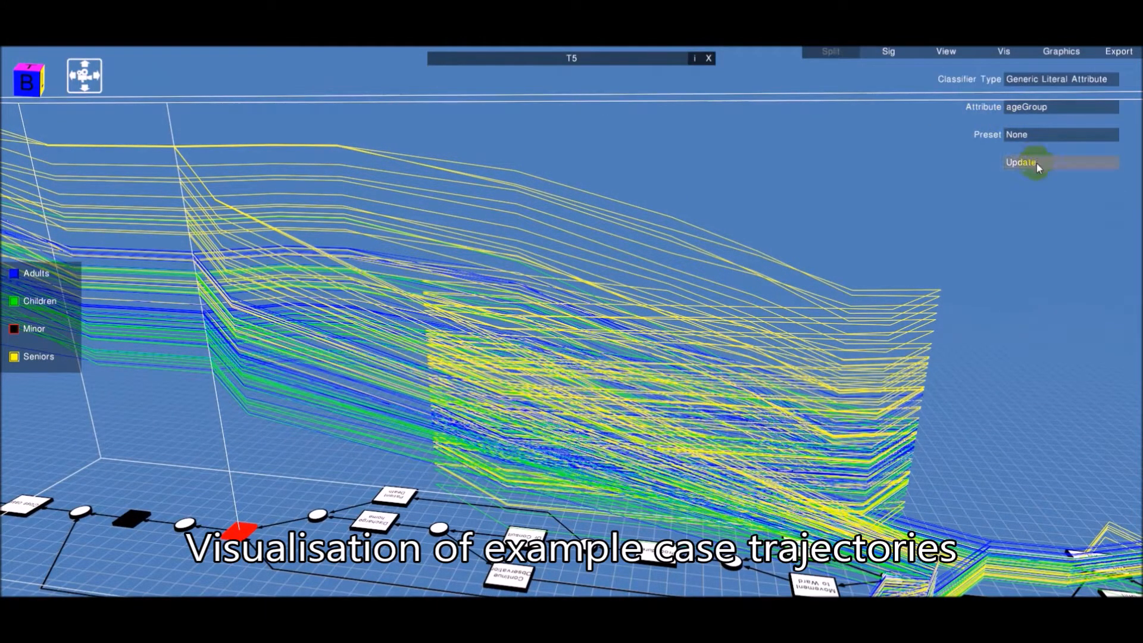
Open a new literal cohort definition, move one trace into it, name it Adult and add it
{"action": "left_click", "coordinate": [1037, 163]}
{"action": "left_click", "coordinate": [499, 426]}
{"action": "left_click", "coordinate": [491, 198]}
{"action": "left_click", "coordinate": [503, 258]}
{"action": "left_click", "coordinate": [475, 244]}
{"action": "left_click", "coordinate": [571, 304]}
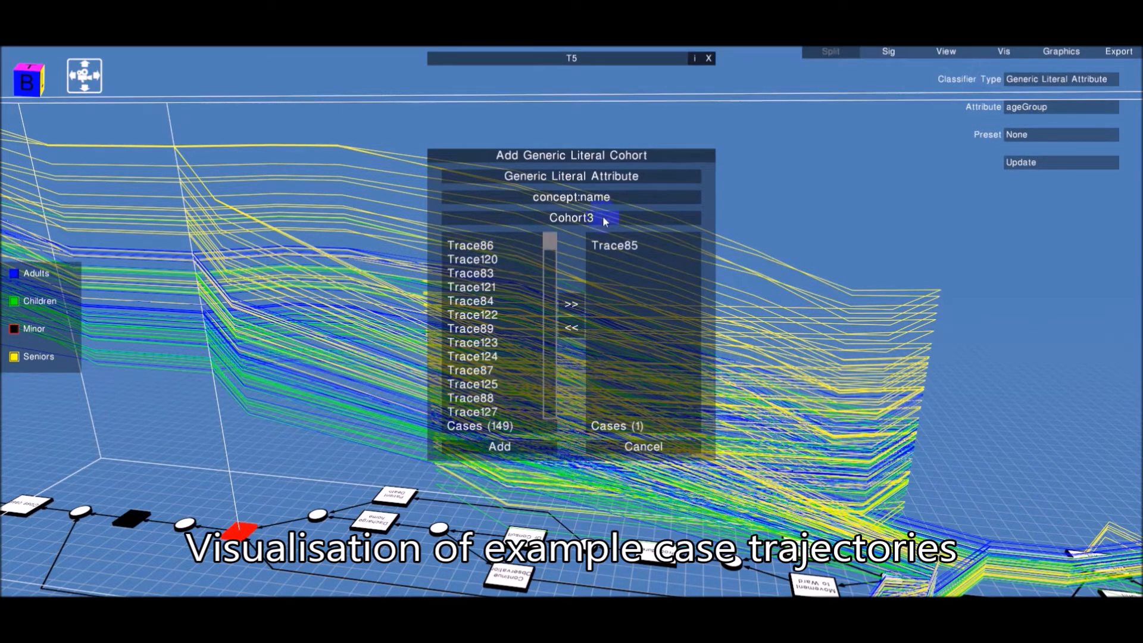
{"action": "left_click", "coordinate": [604, 219]}
{"action": "type", "text": "Adult"}
{"action": "left_click", "coordinate": [499, 446]}
Define another cohort from a single selected trace, name it Child and add it
{"action": "left_click", "coordinate": [500, 426]}
{"action": "left_click_drag", "start_coordinate": [552, 245], "coordinate": [536, 403]}
{"action": "left_click", "coordinate": [471, 244]}
{"action": "left_click", "coordinate": [572, 304]}
{"action": "left_click", "coordinate": [598, 218]}
{"action": "type", "text": "Child"}
{"action": "left_click", "coordinate": [499, 447]}
Define a further cohort named Senior containing one selected trace
{"action": "left_click", "coordinate": [499, 427]}
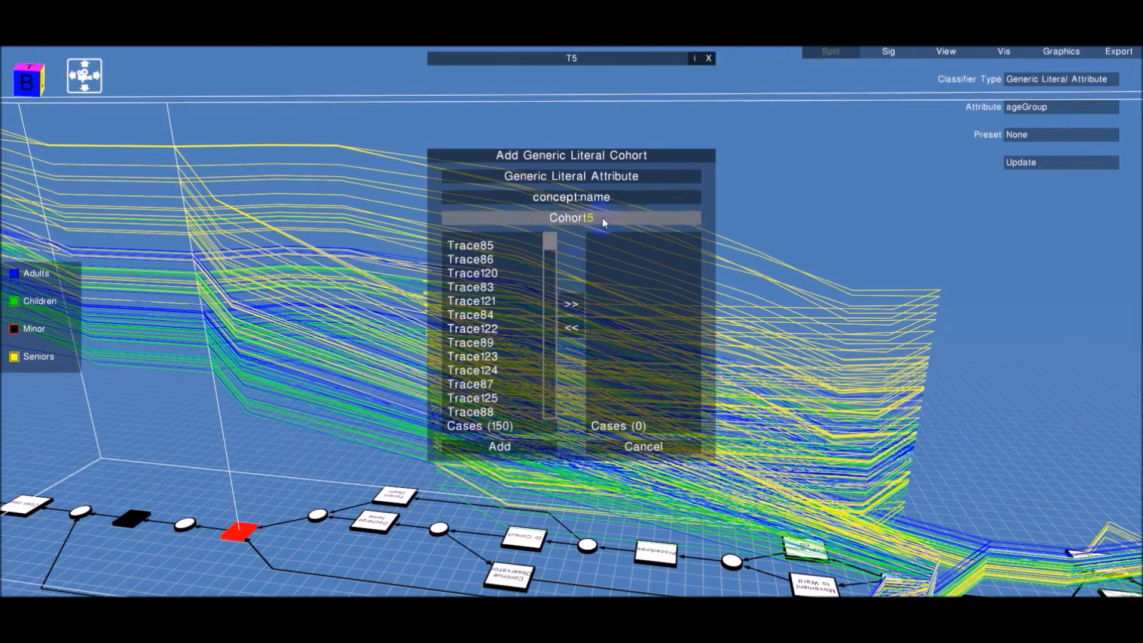
{"action": "left_click", "coordinate": [602, 217]}
{"action": "type", "text": "Senior"}
{"action": "left_click_drag", "start_coordinate": [551, 243], "coordinate": [518, 403]}
{"action": "left_click", "coordinate": [473, 394]}
{"action": "left_click", "coordinate": [572, 305]}
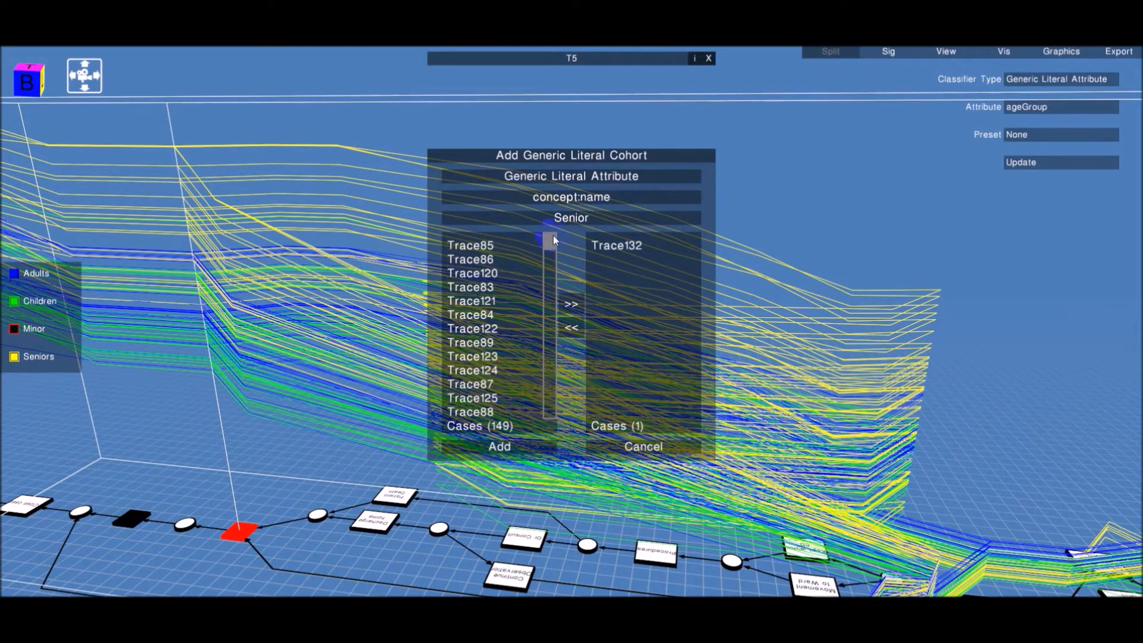
Hide the trajectories of the Other, Minor, Child and Adult cohorts so only Senior remains shown
{"action": "left_click", "coordinate": [16, 356]}
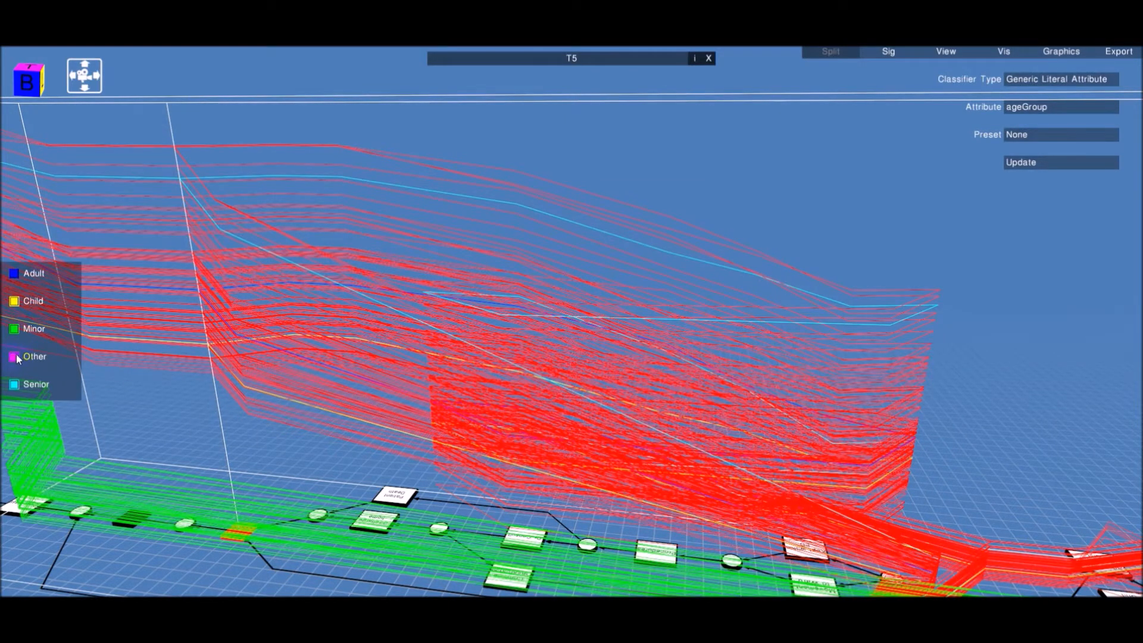
{"action": "left_click", "coordinate": [14, 356]}
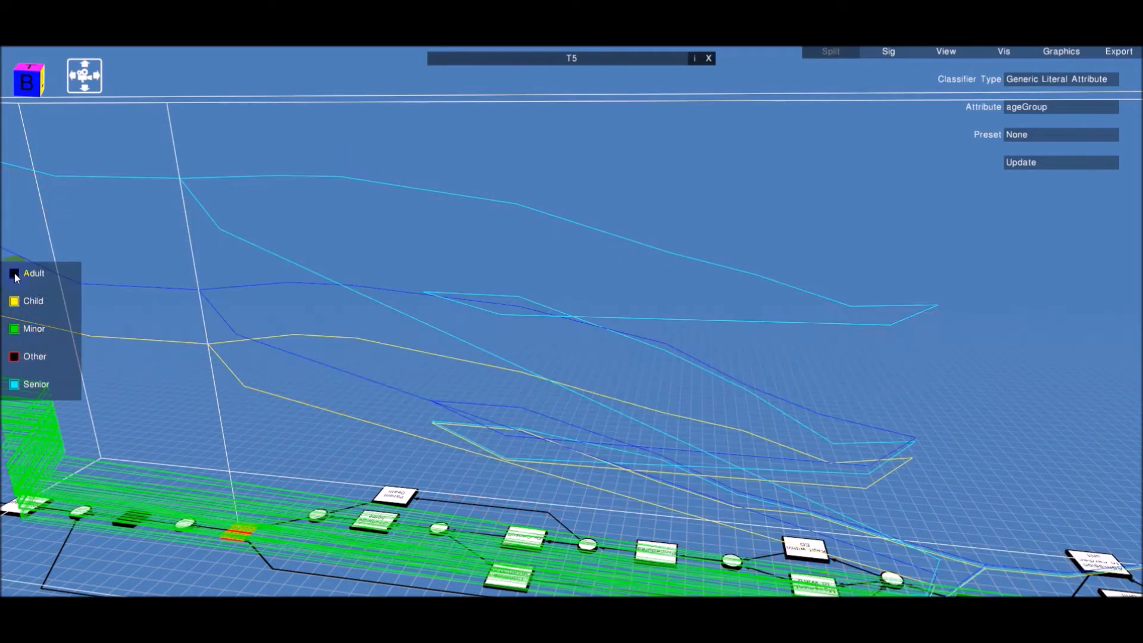
{"action": "left_click", "coordinate": [14, 329]}
{"action": "left_click_drag", "start_coordinate": [188, 392], "coordinate": [123, 367]}
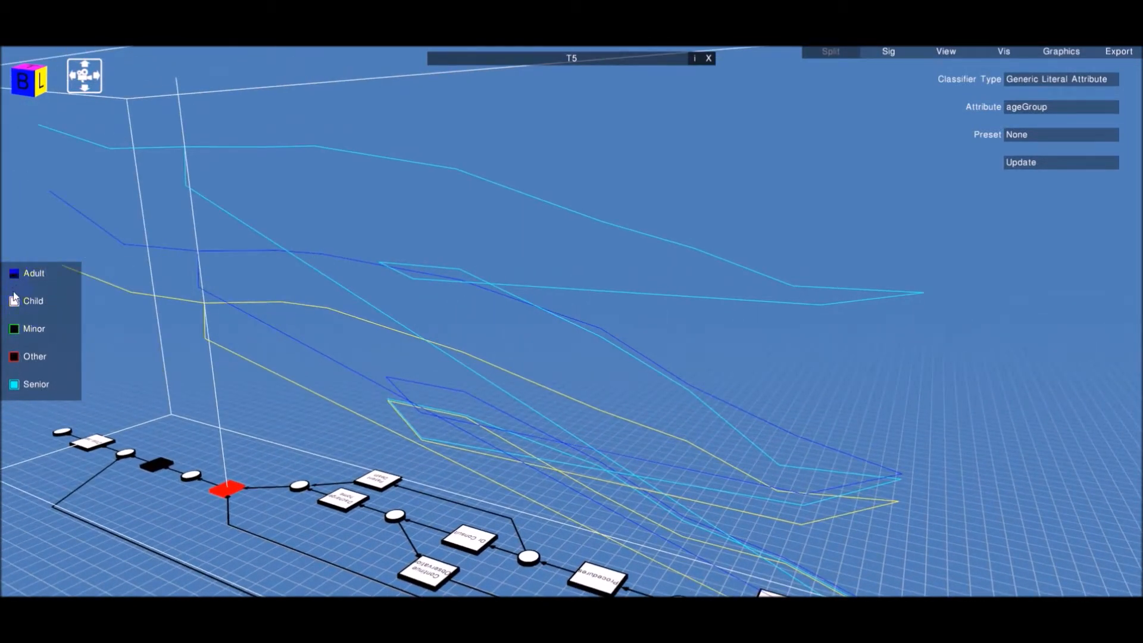
{"action": "left_click", "coordinate": [16, 302]}
{"action": "left_click", "coordinate": [15, 274]}
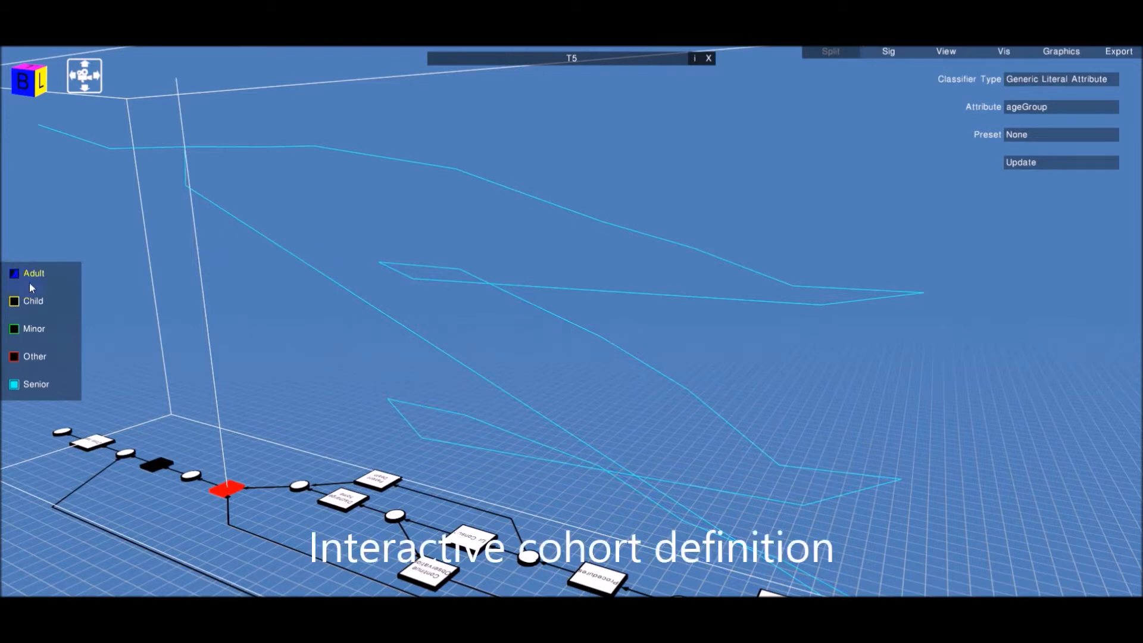
Define a cohort on the ageGroup attribute containing the Child value and name it Children
{"action": "left_click", "coordinate": [220, 340]}
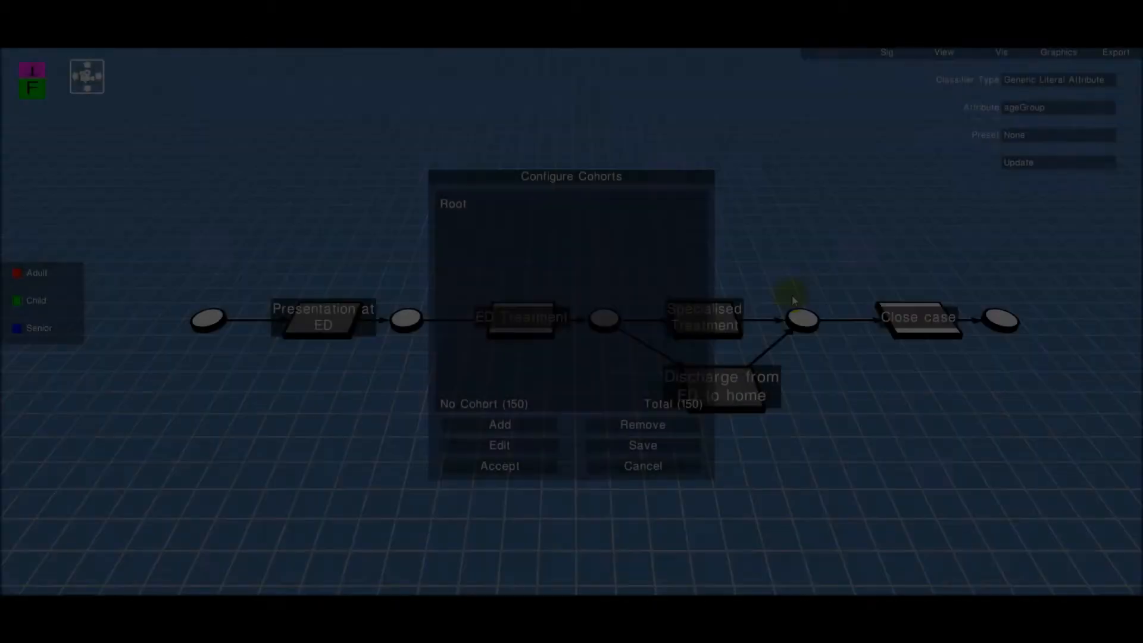
{"action": "left_click", "coordinate": [523, 423]}
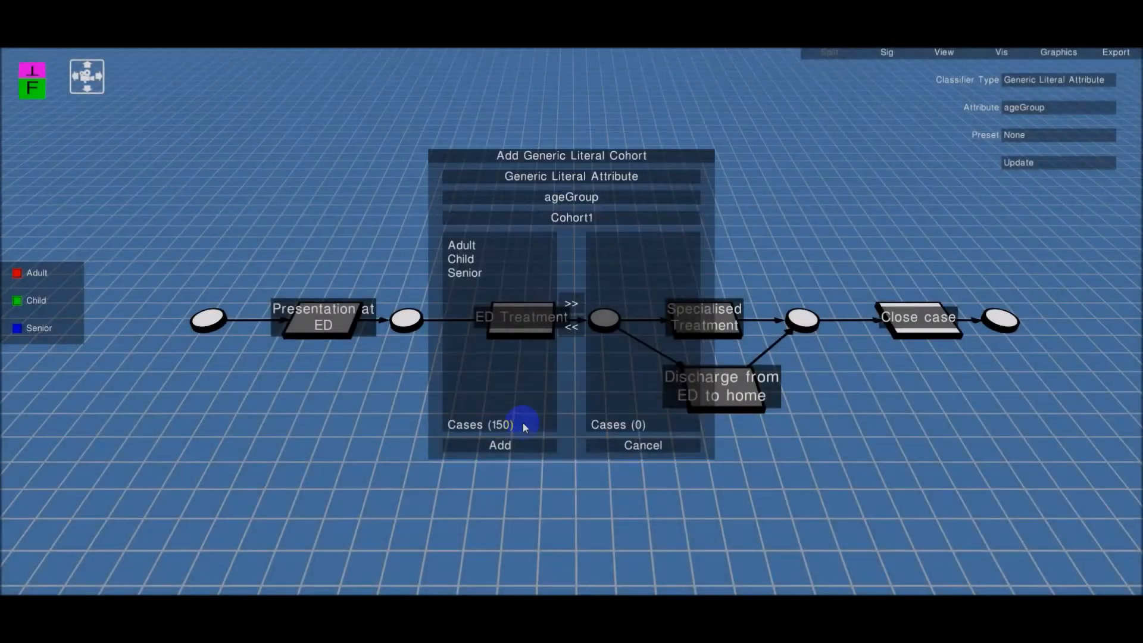
{"action": "left_click", "coordinate": [602, 178]}
{"action": "left_click", "coordinate": [588, 201]}
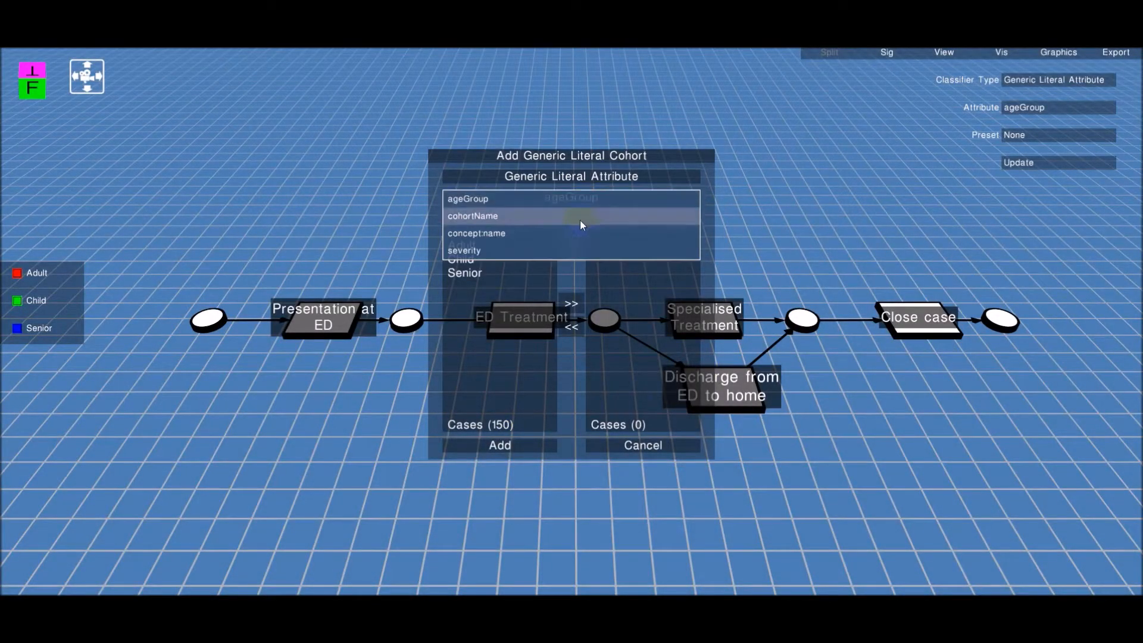
{"action": "left_click", "coordinate": [554, 208]}
{"action": "left_click", "coordinate": [465, 261]}
{"action": "left_click", "coordinate": [572, 304]}
{"action": "left_click", "coordinate": [599, 218]}
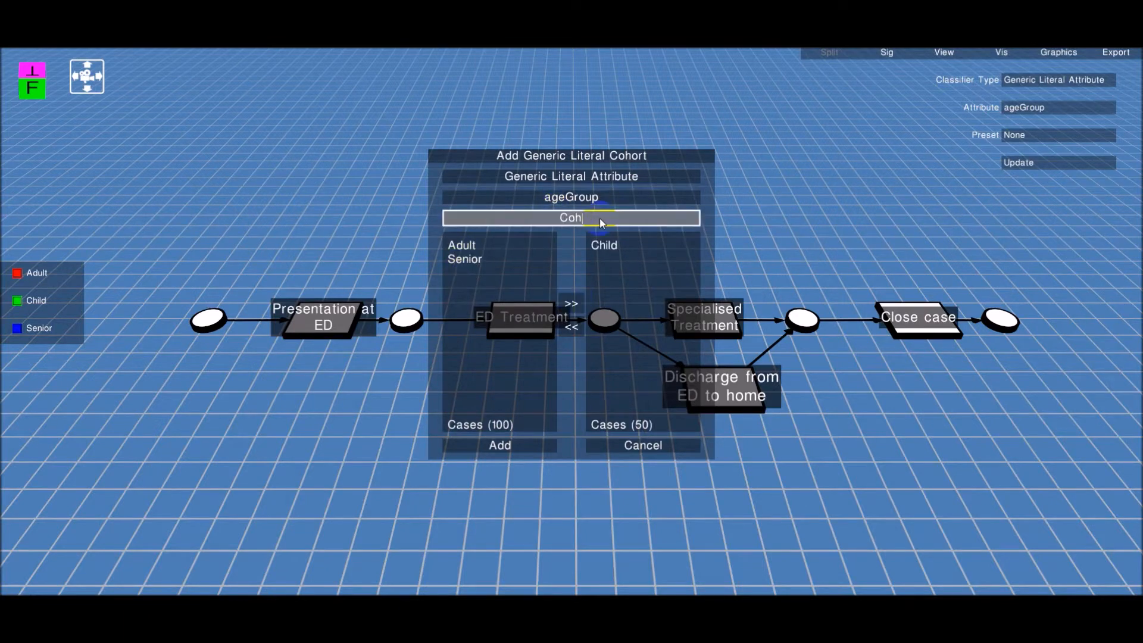
{"action": "type", "text": "Children"}
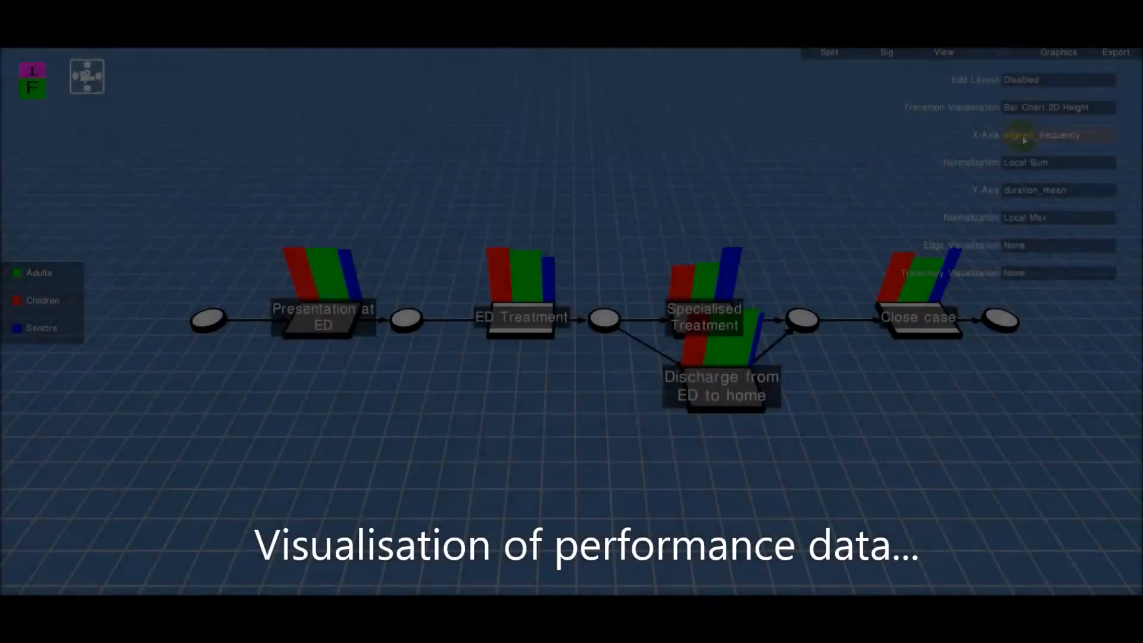
Set the bar chart's Y-axis to run_time_mean and its normalization to Subnet Max
{"action": "left_click", "coordinate": [1024, 190]}
{"action": "left_click", "coordinate": [1033, 399]}
{"action": "left_click_drag", "start_coordinate": [1033, 398], "coordinate": [964, 424]}
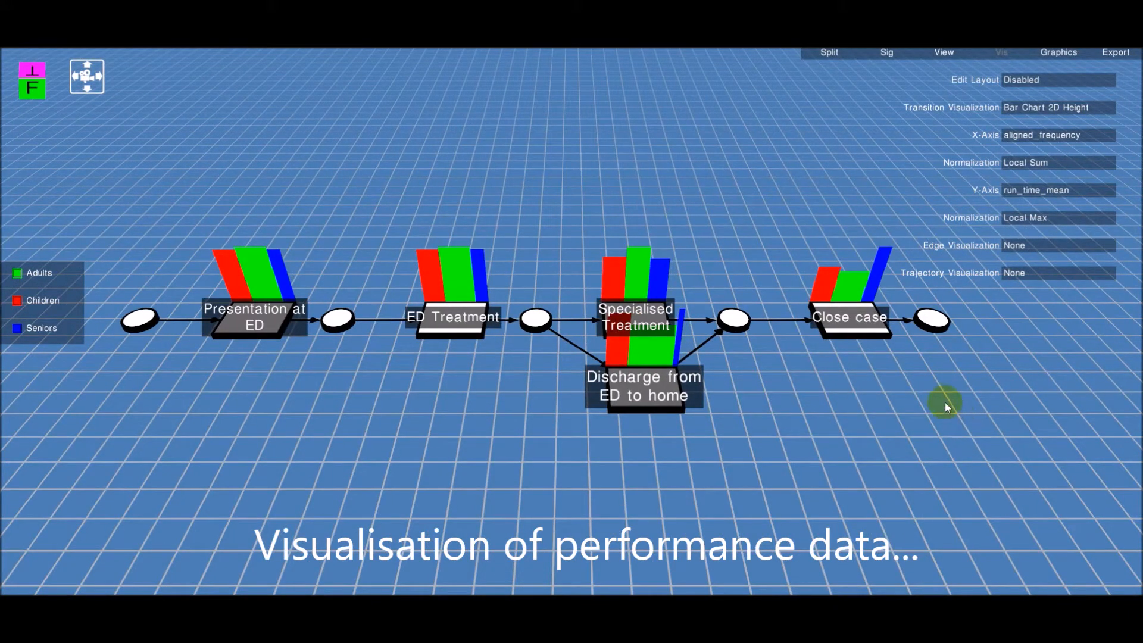
{"action": "left_click", "coordinate": [1024, 218]}
{"action": "left_click", "coordinate": [1035, 237]}
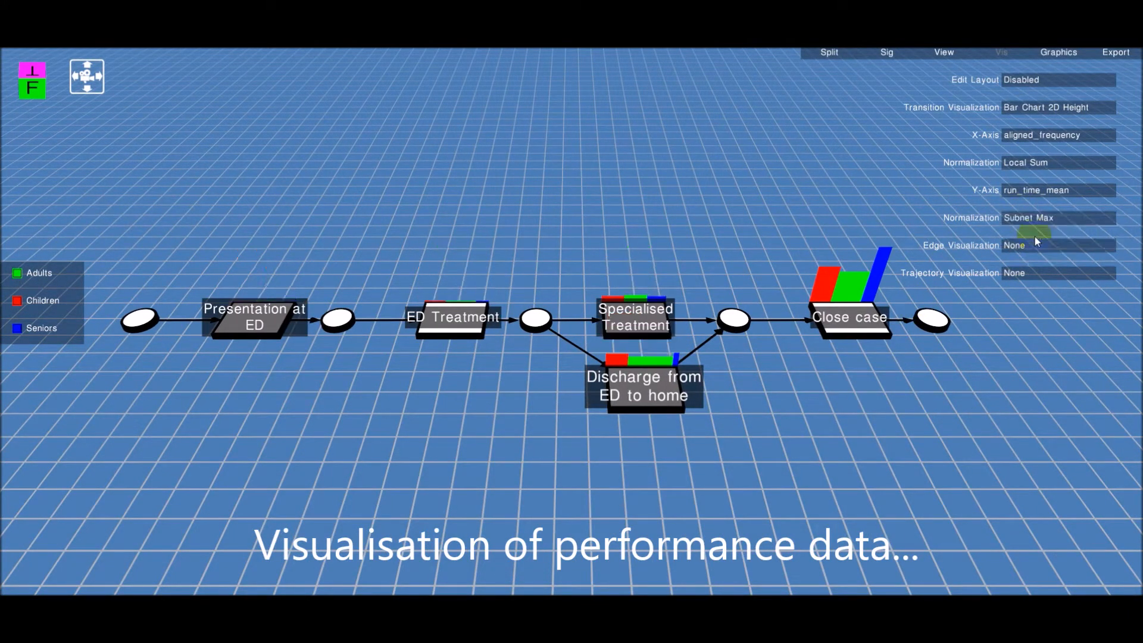
Expand the ED Treatment transition to show its detailed sub-process with performance bars
{"action": "left_click", "coordinate": [446, 323]}
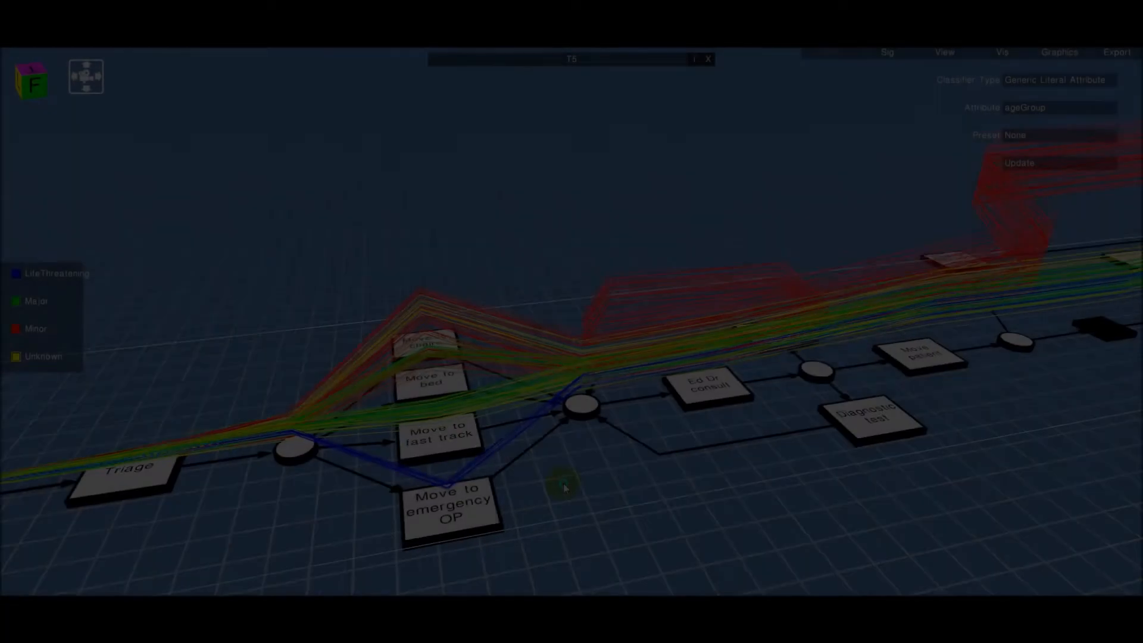
{"action": "right_click_drag", "start_coordinate": [563, 484], "coordinate": [625, 455]}
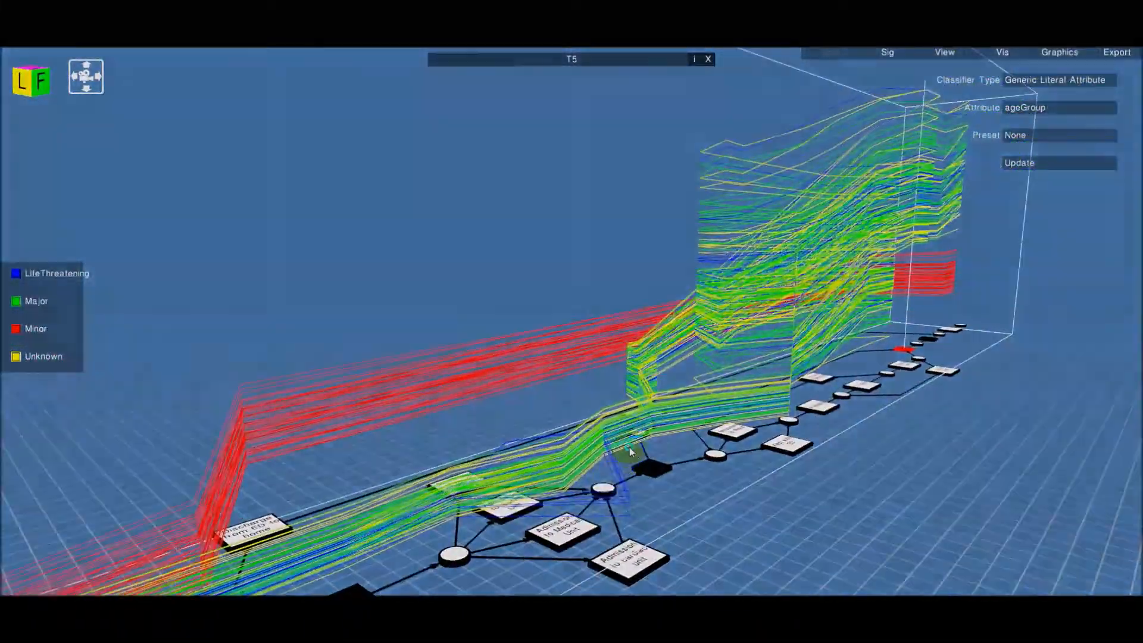